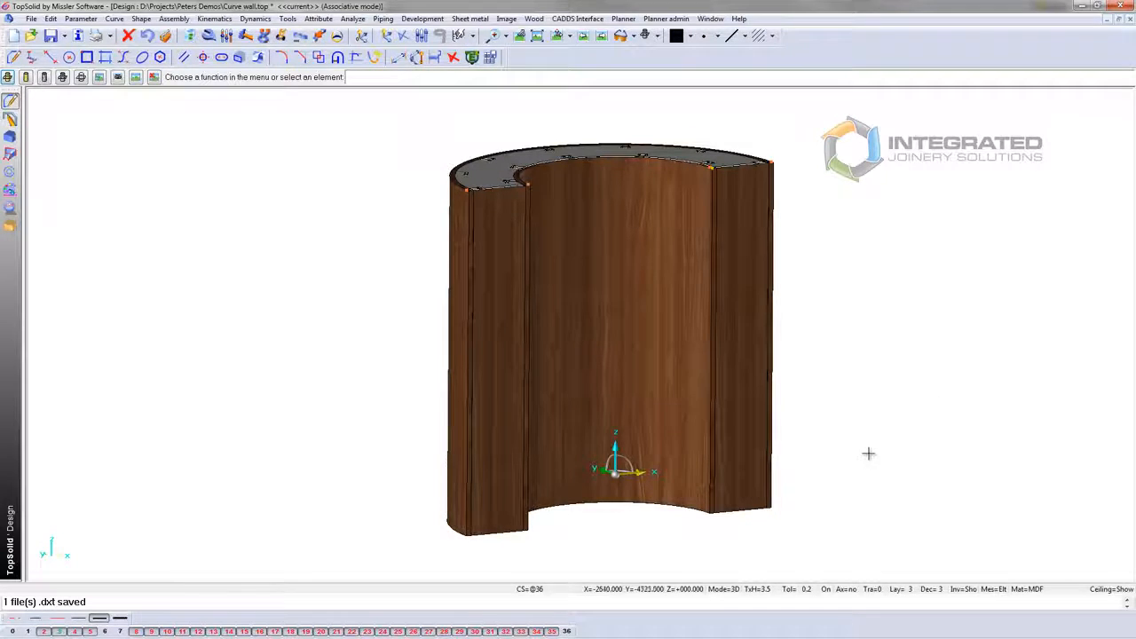
Step: Hide the curved timber face panels so only the wall's ribs and vertical rails are displayed
middle_click_drag(665, 542, 498, 482)
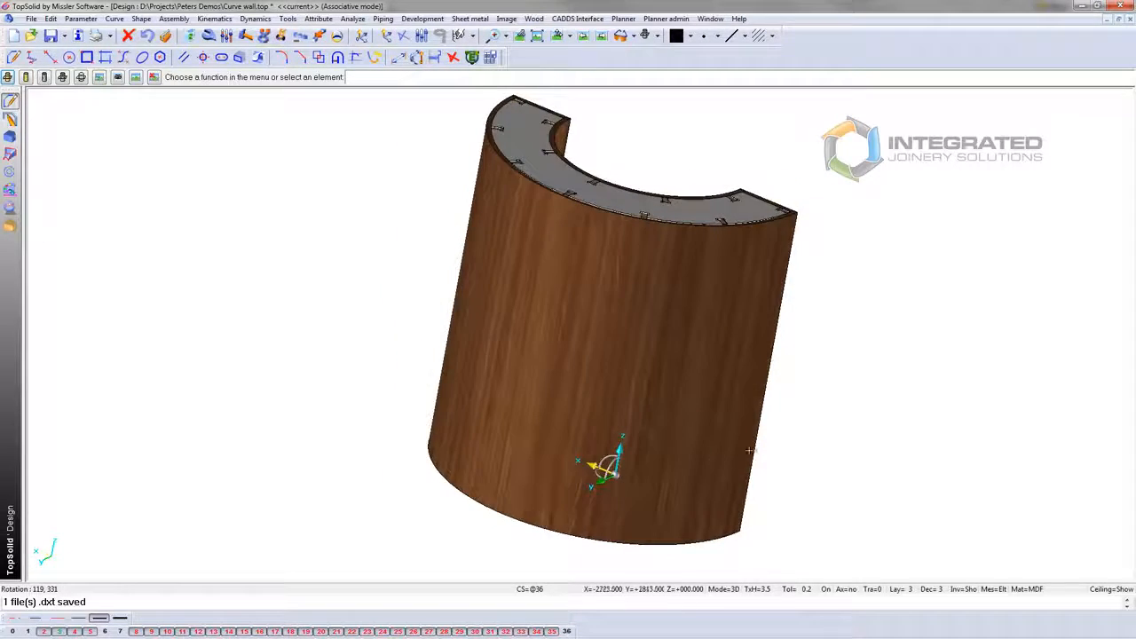
middle_click_drag(749, 451, 550, 394)
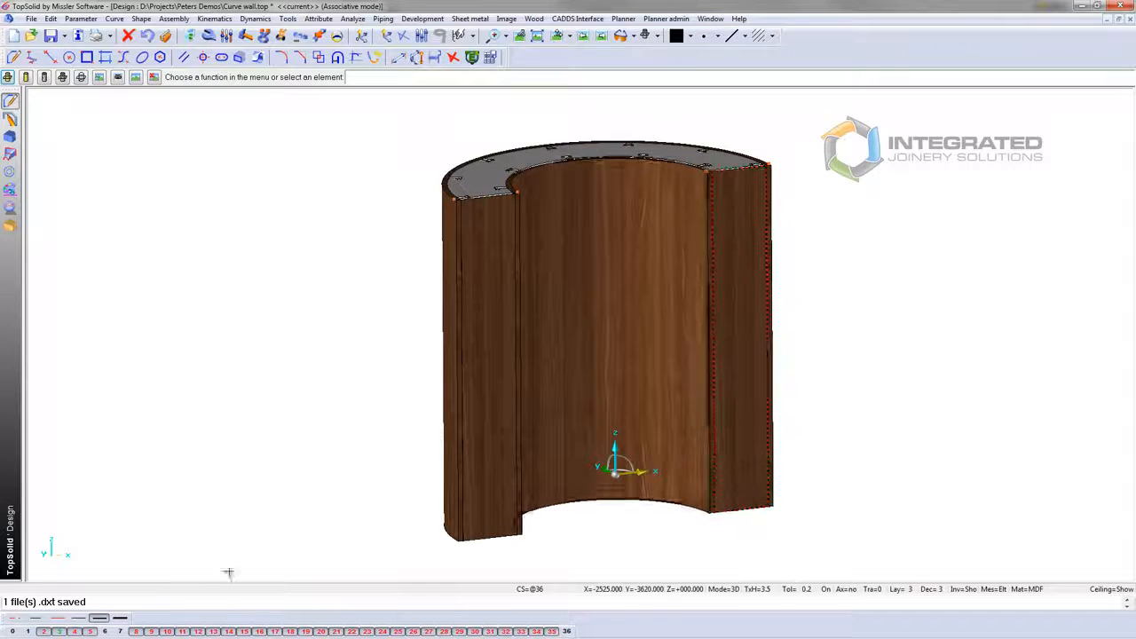
left_click(92, 632)
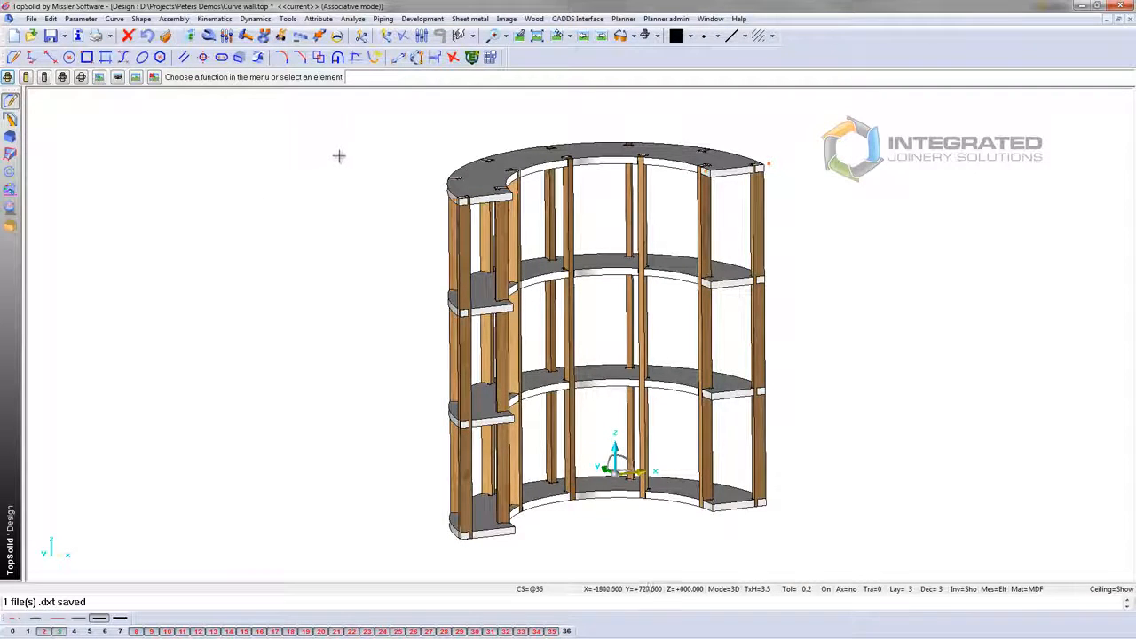
Step: Examine from above how the notched vertical rails fit into the inner and outer edges of the curved ribs
middle_click_drag(338, 156, 279, 274)
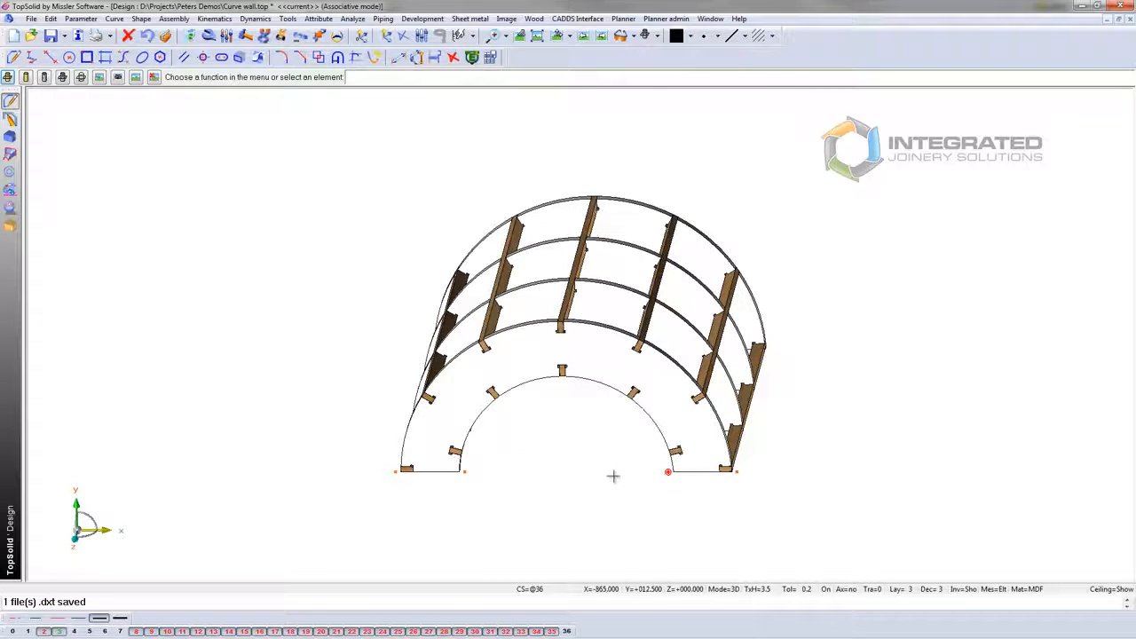
scroll(558, 423, "up", 3)
scroll(561, 424, "down", 2)
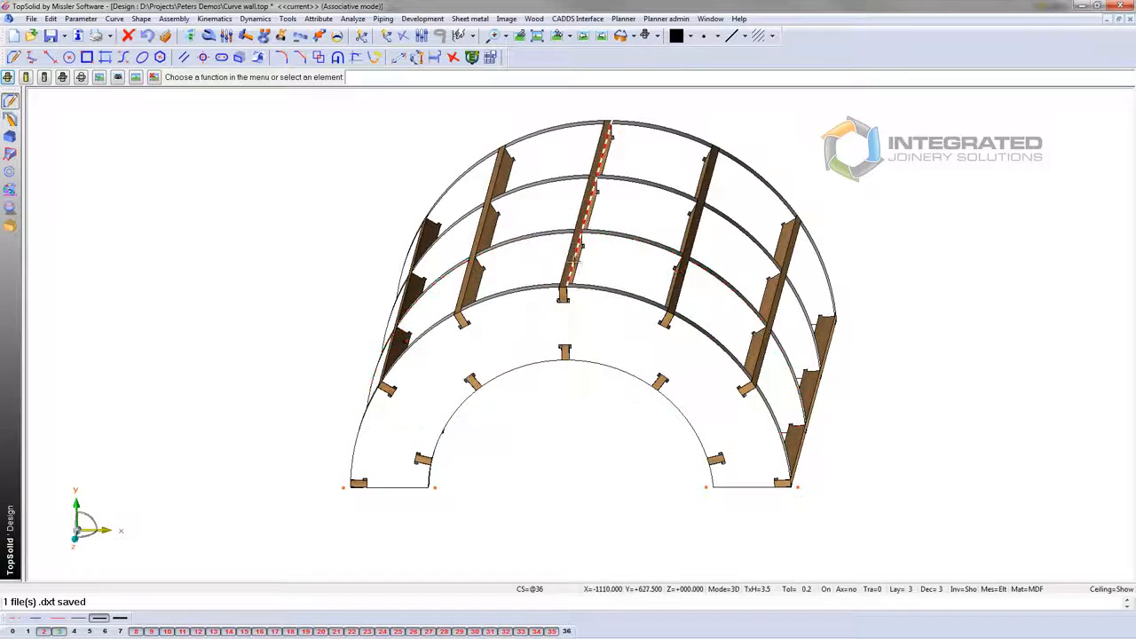
scroll(574, 364, "up", 4)
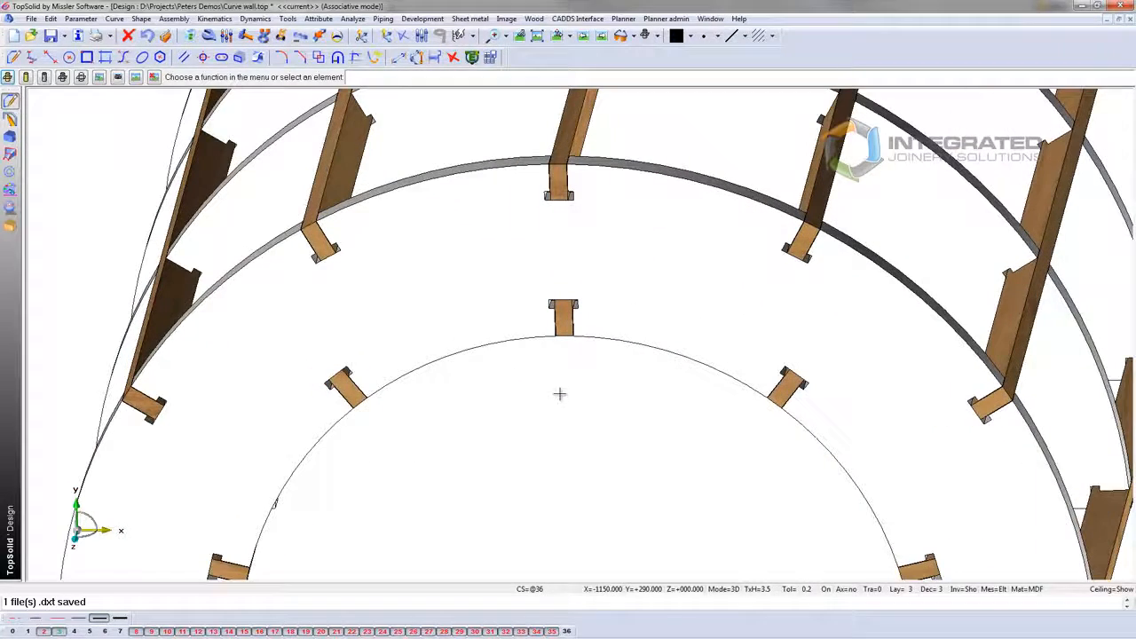
scroll(558, 177, "down", 2)
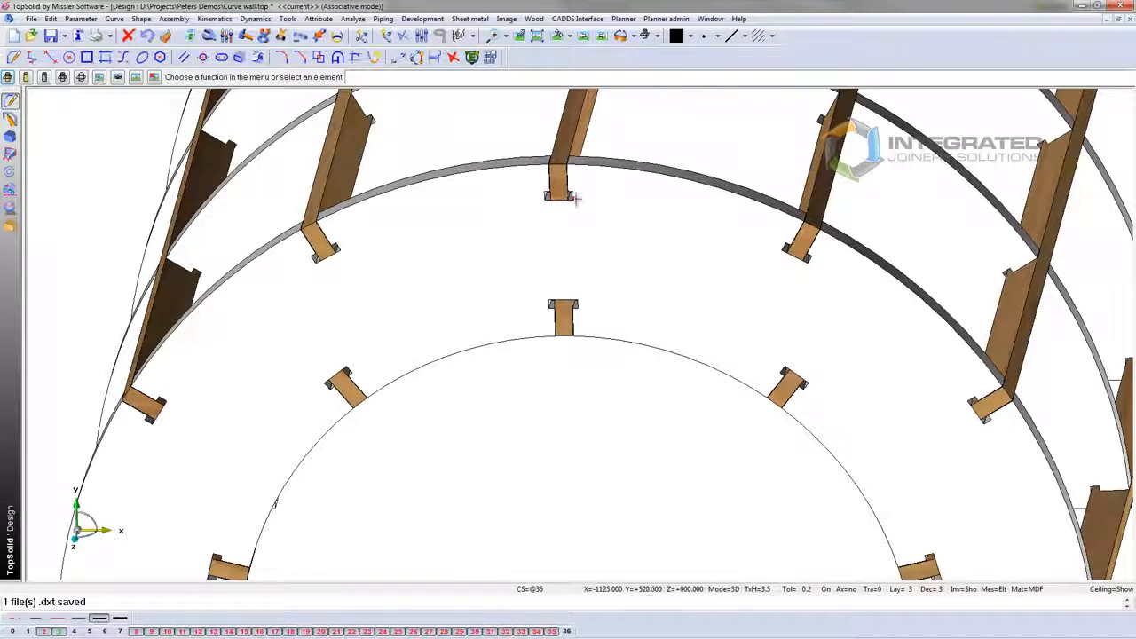
scroll(579, 254, "up", 4)
scroll(569, 382, "up", 3)
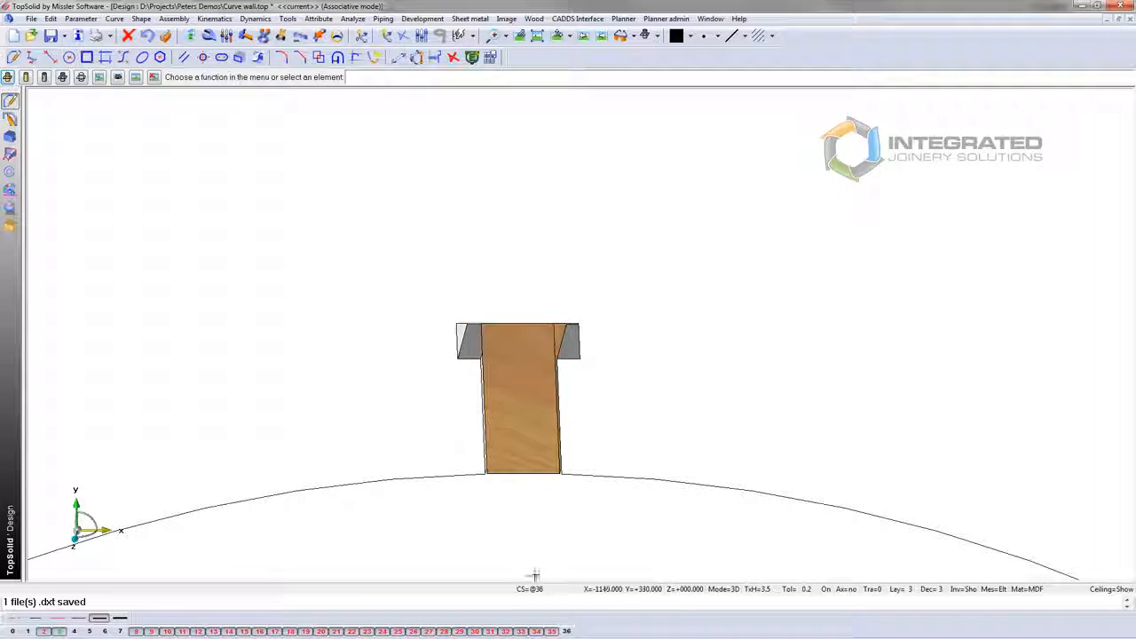
scroll(542, 551, "up", 2)
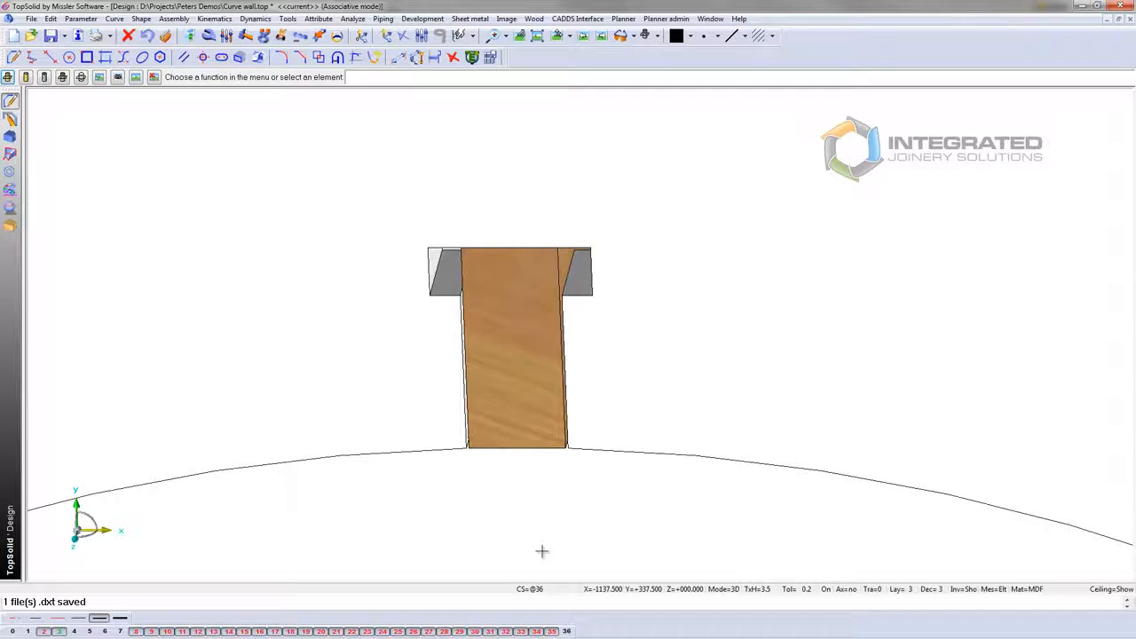
scroll(545, 551, "down", 7)
scroll(609, 541, "down", 3)
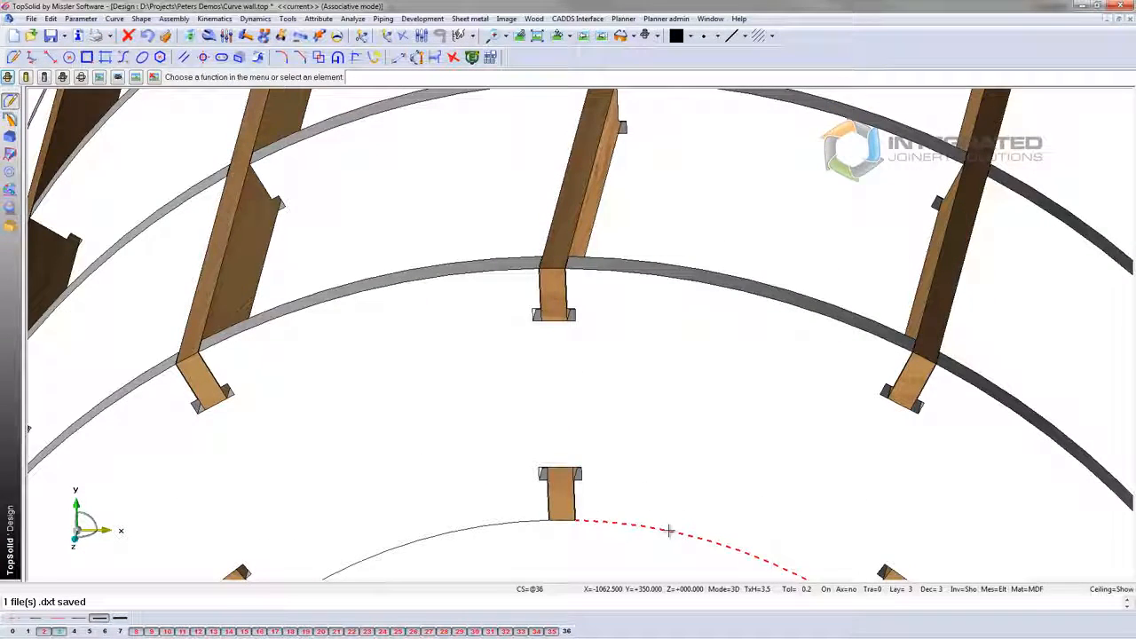
scroll(666, 528, "up", 3)
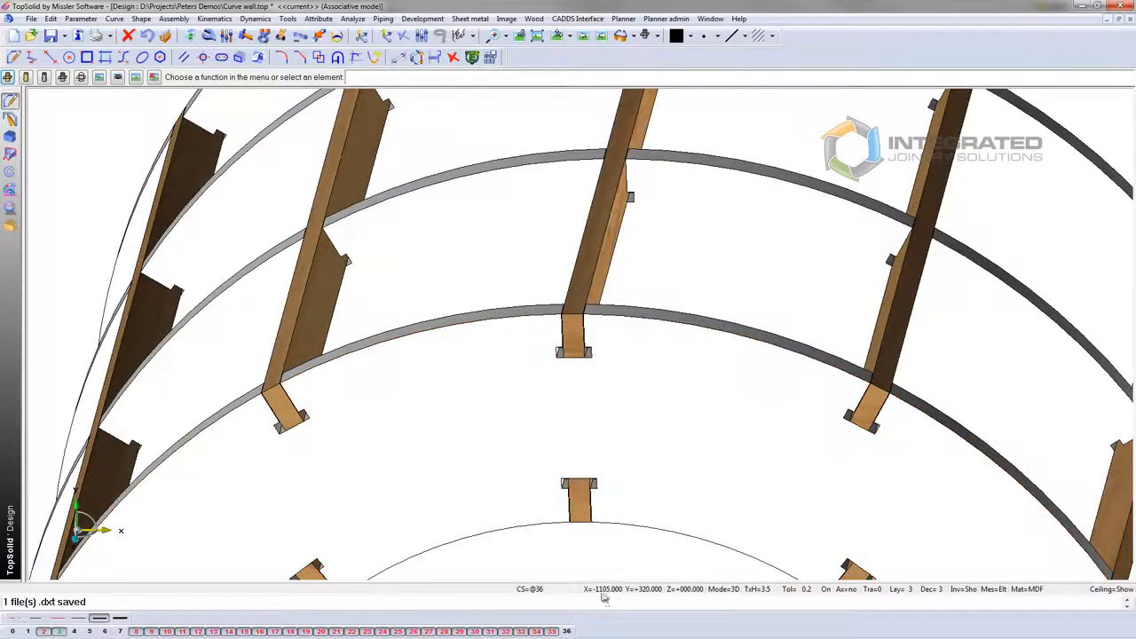
scroll(609, 575, "up", 1)
scroll(609, 575, "down", 2)
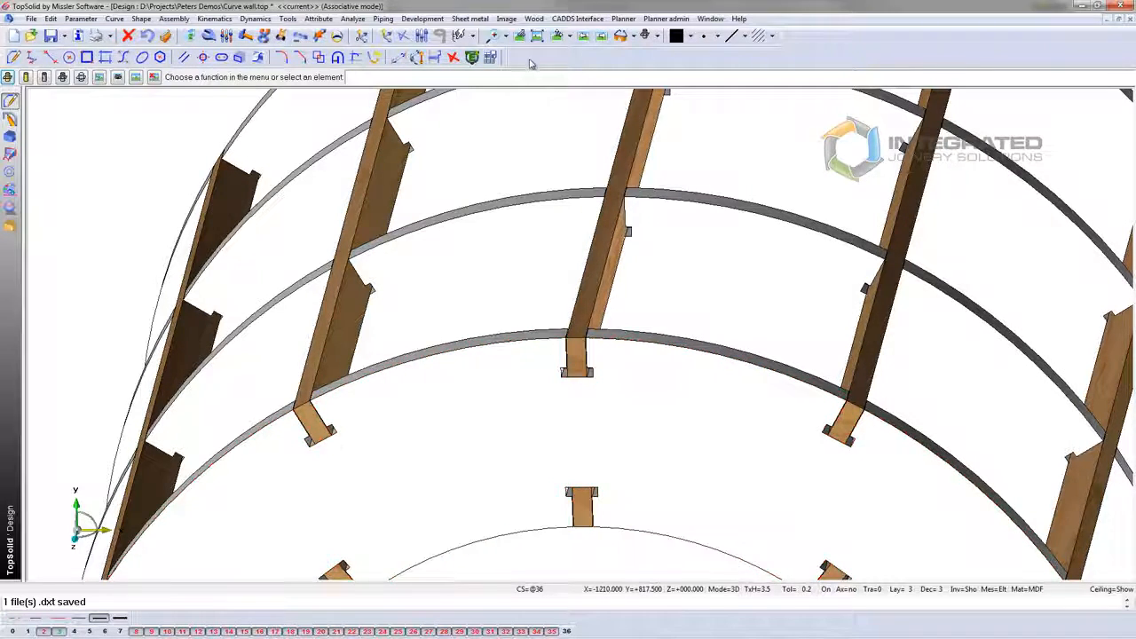
Step: Switch the model display to coloured shading with hidden edges drawn as dashed lines
left_click(632, 36)
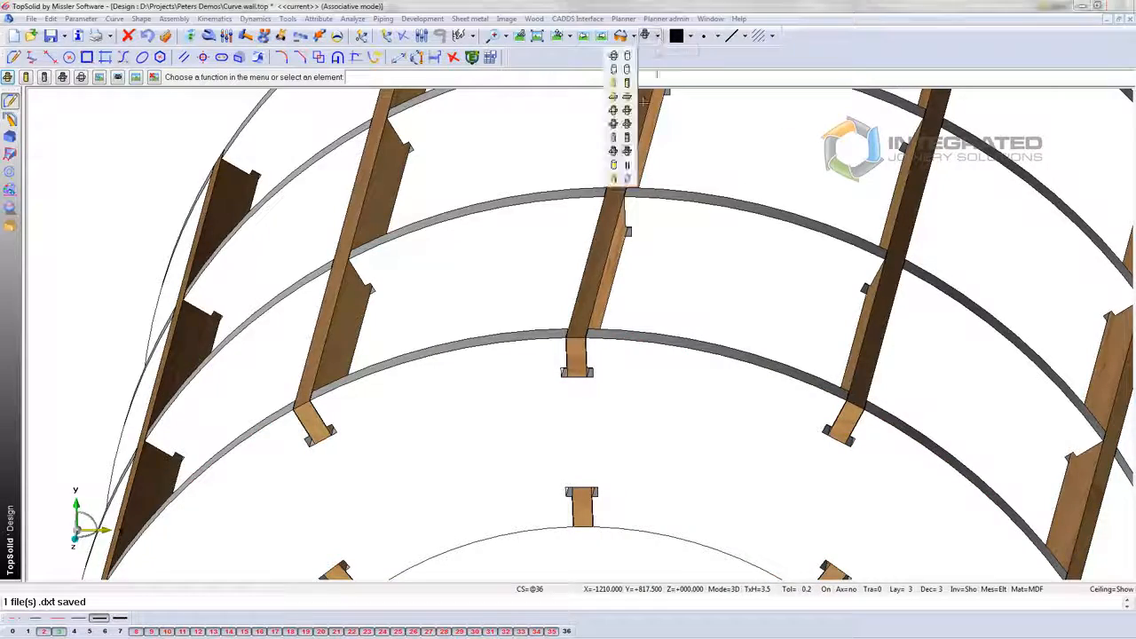
left_click(630, 127)
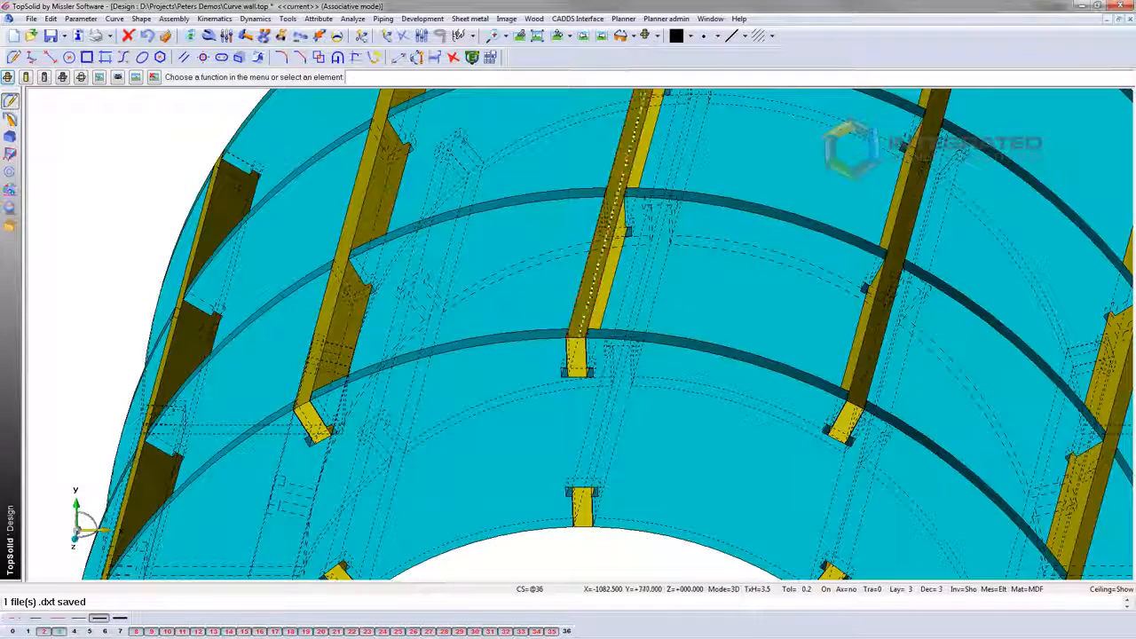
scroll(539, 546, "down", 5)
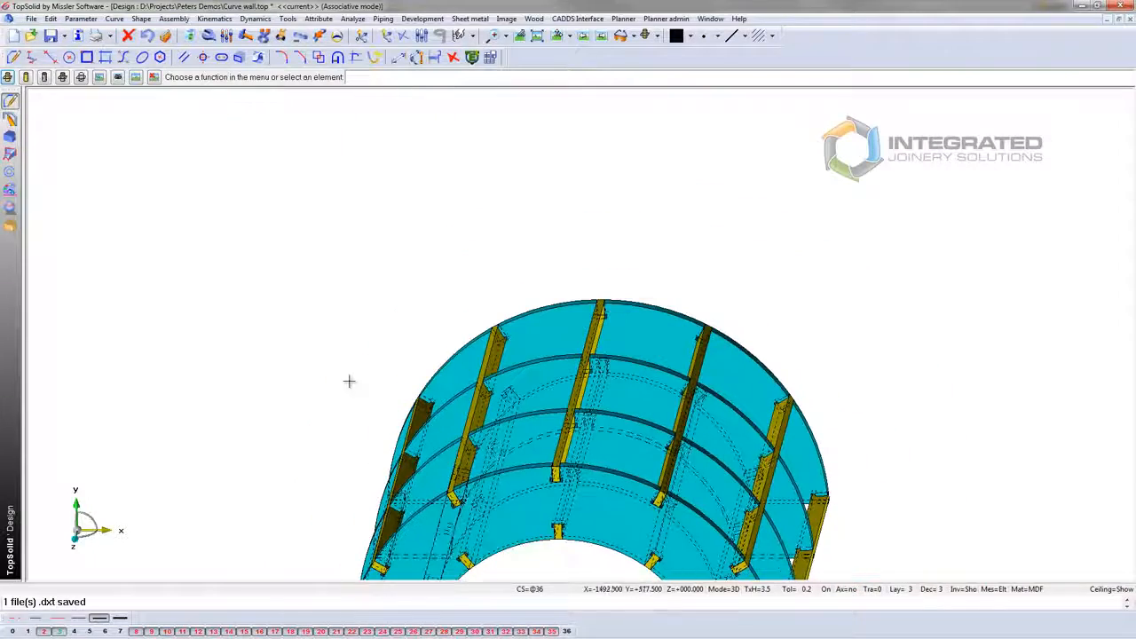
middle_click_drag(378, 344, 377, 203)
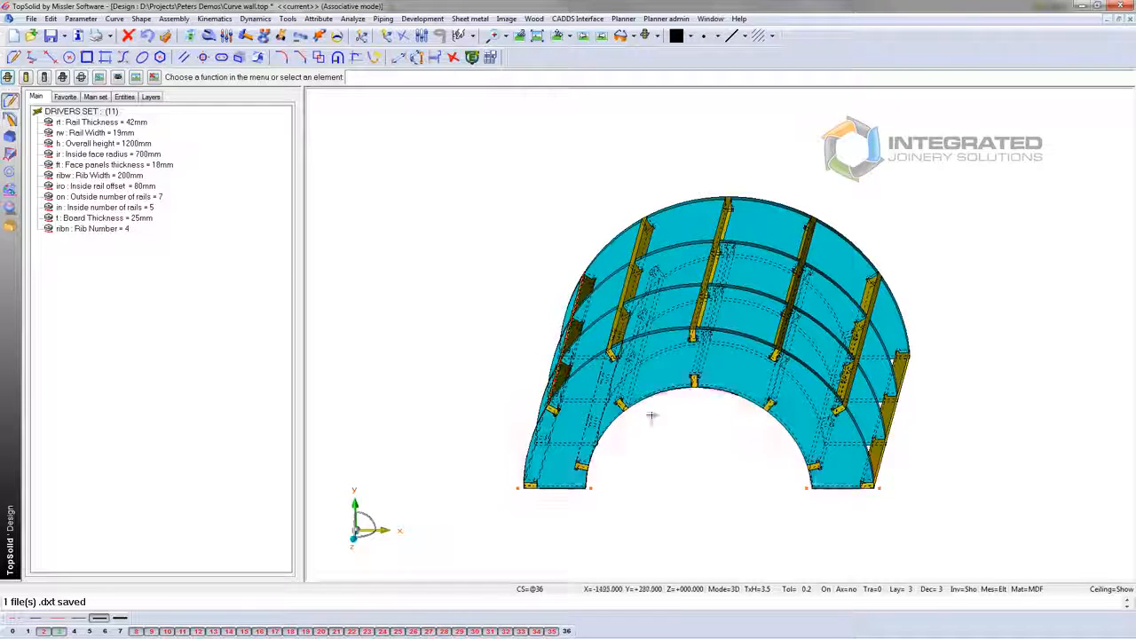
Step: Set the Rail Thickness driver to 19 mm and the Rail Width driver to 42 mm
scroll(696, 399, "up", 2)
scroll(696, 399, "up", 1)
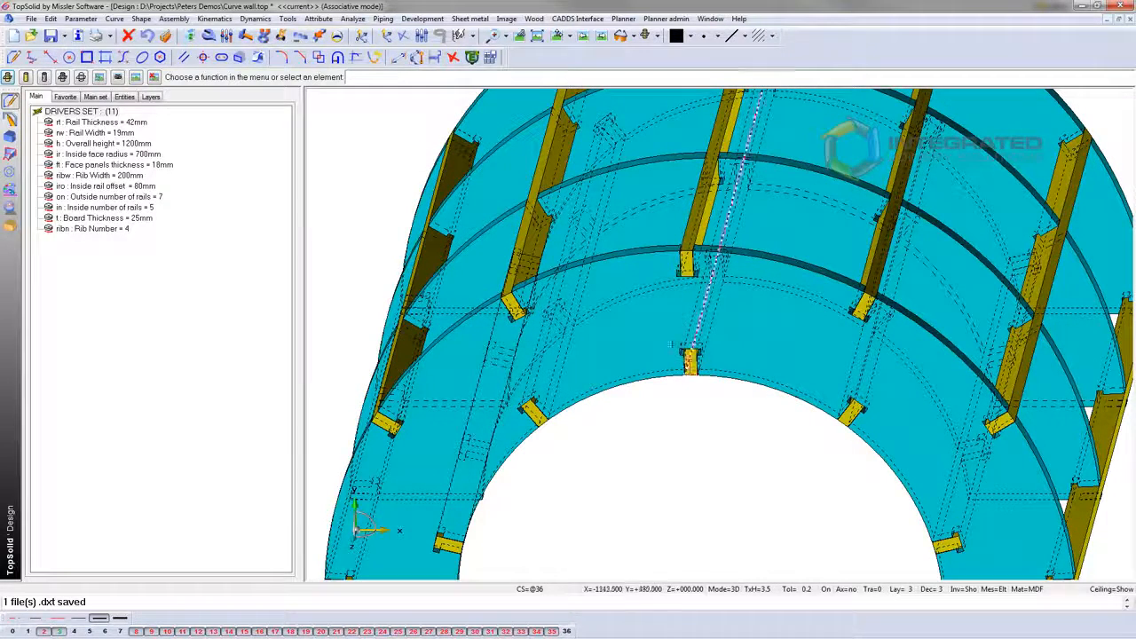
double_click(102, 124)
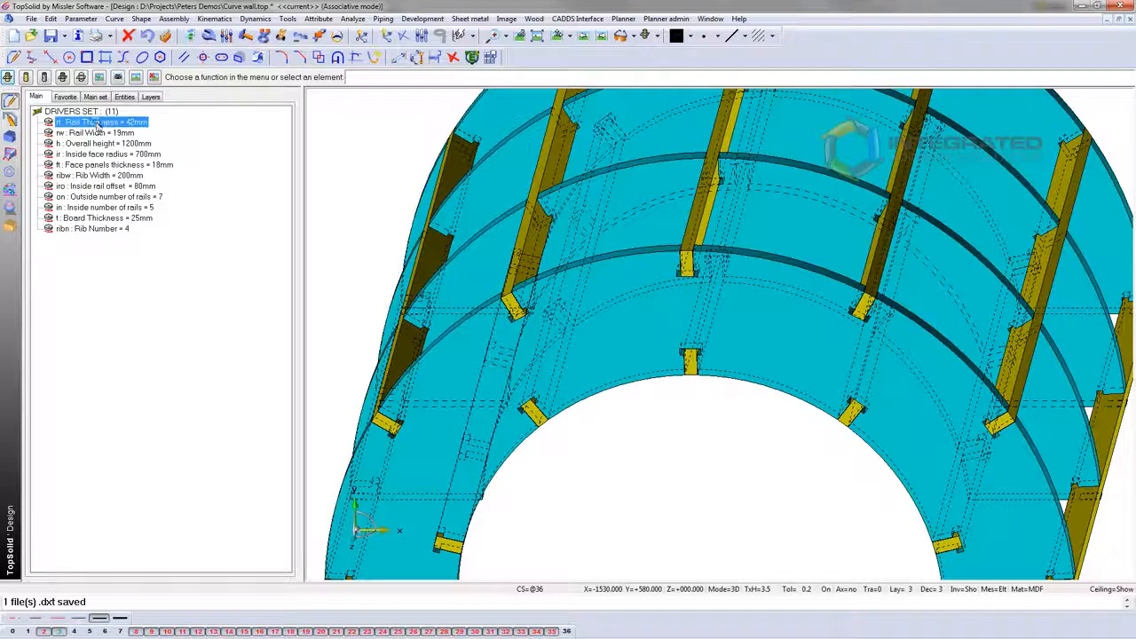
type("1")
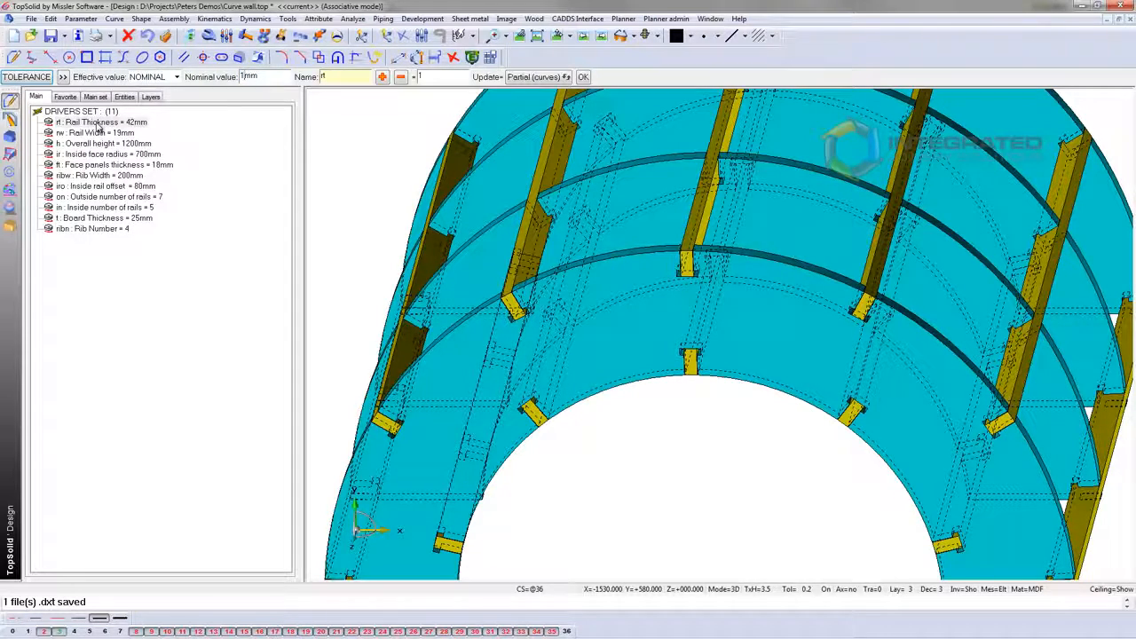
type("9")
key("Return")
double_click(104, 133)
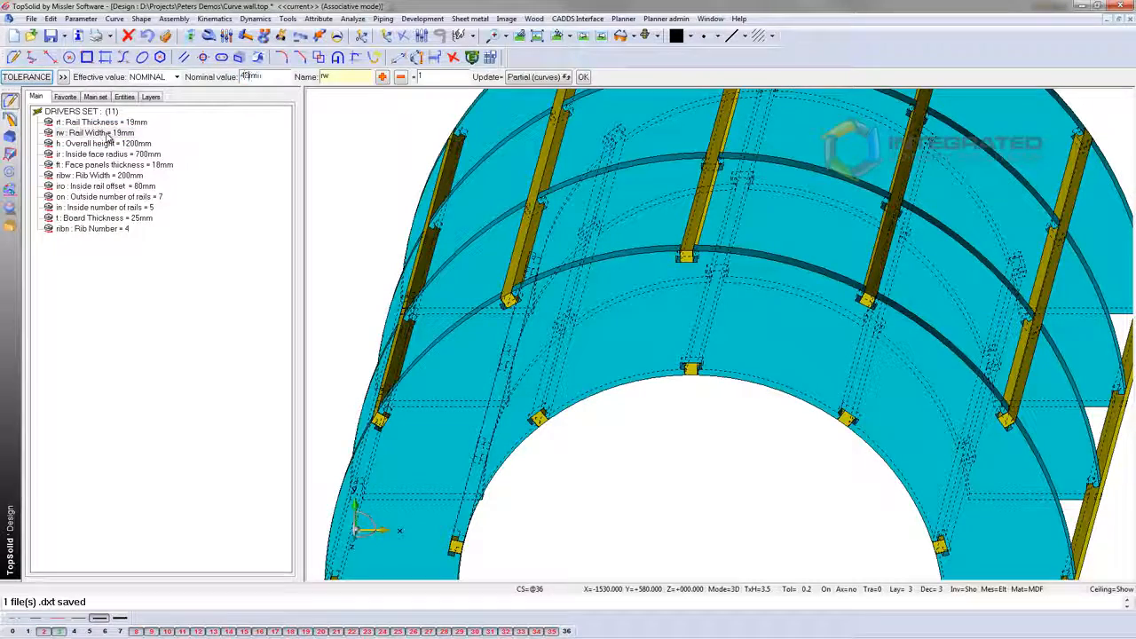
type("42")
key("Return")
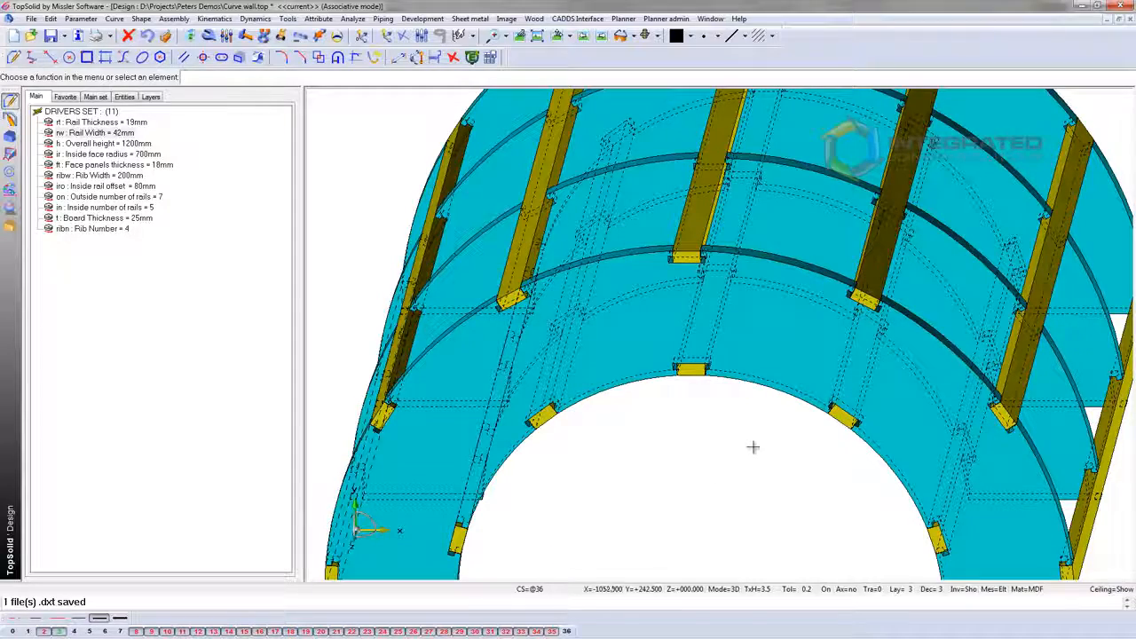
Step: Set the curved wall's Inside face radius driver to 500 mm
scroll(713, 468, "down", 3)
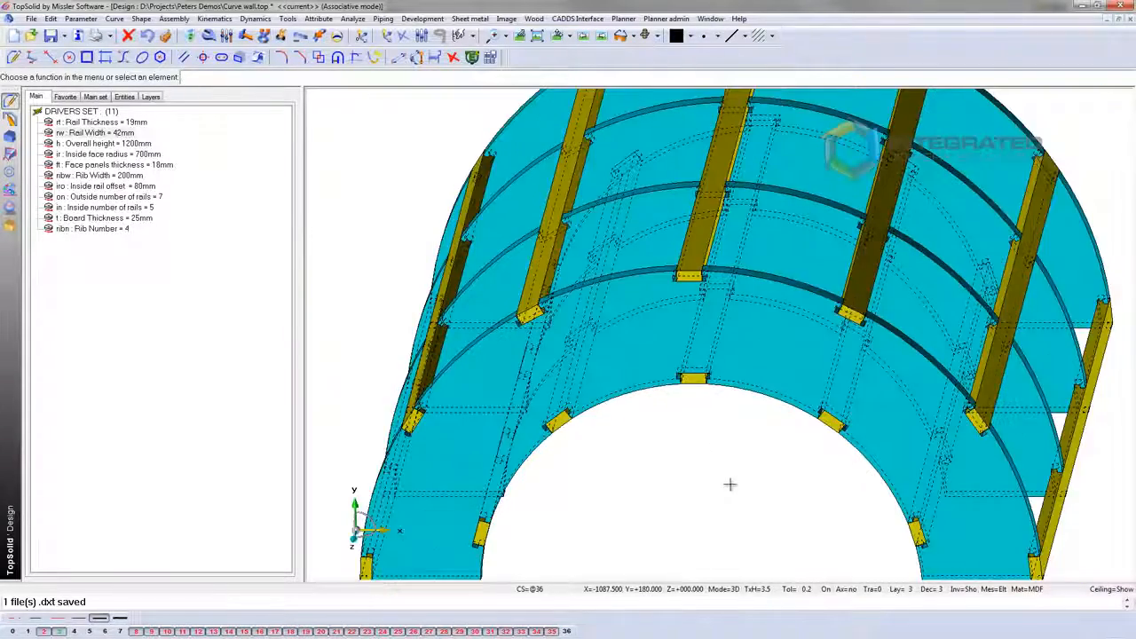
middle_click_drag(705, 482, 700, 444)
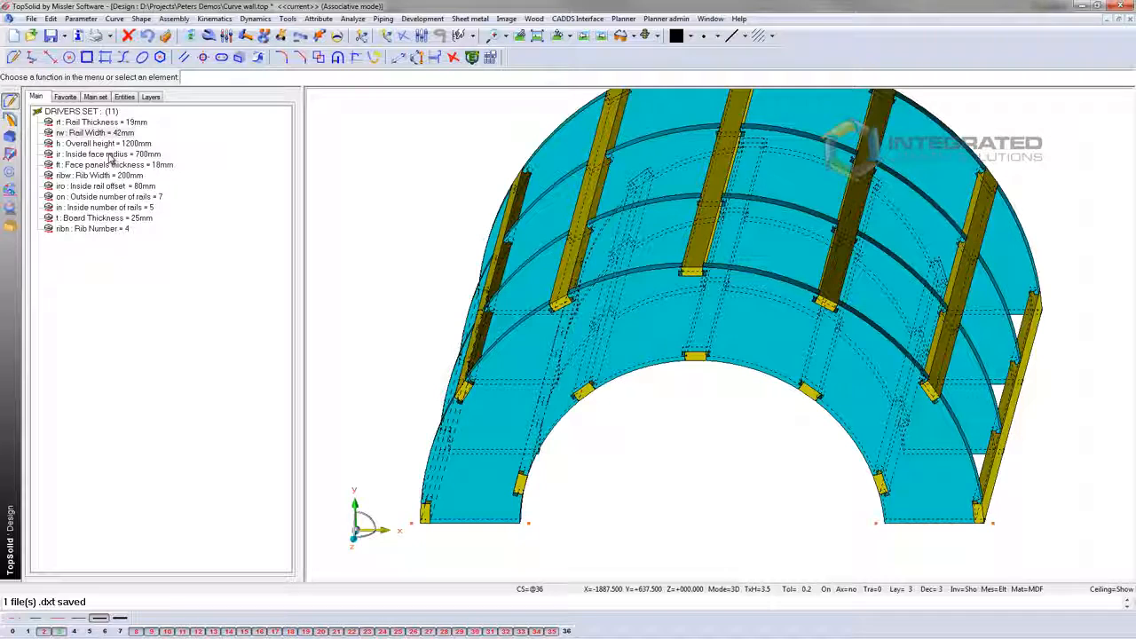
double_click(110, 157)
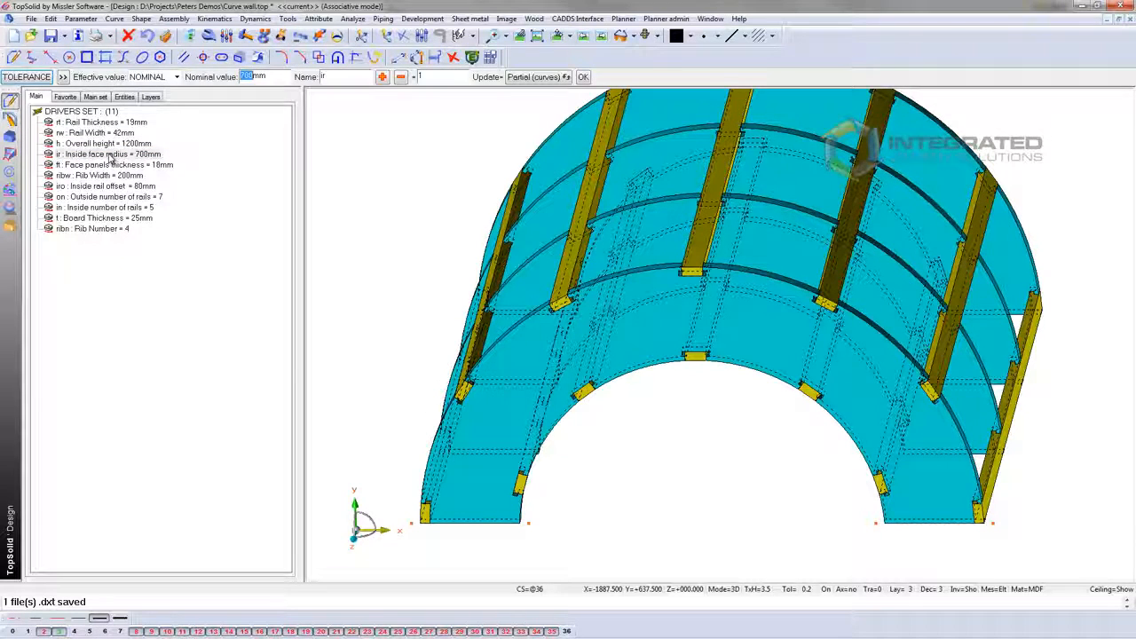
type("500")
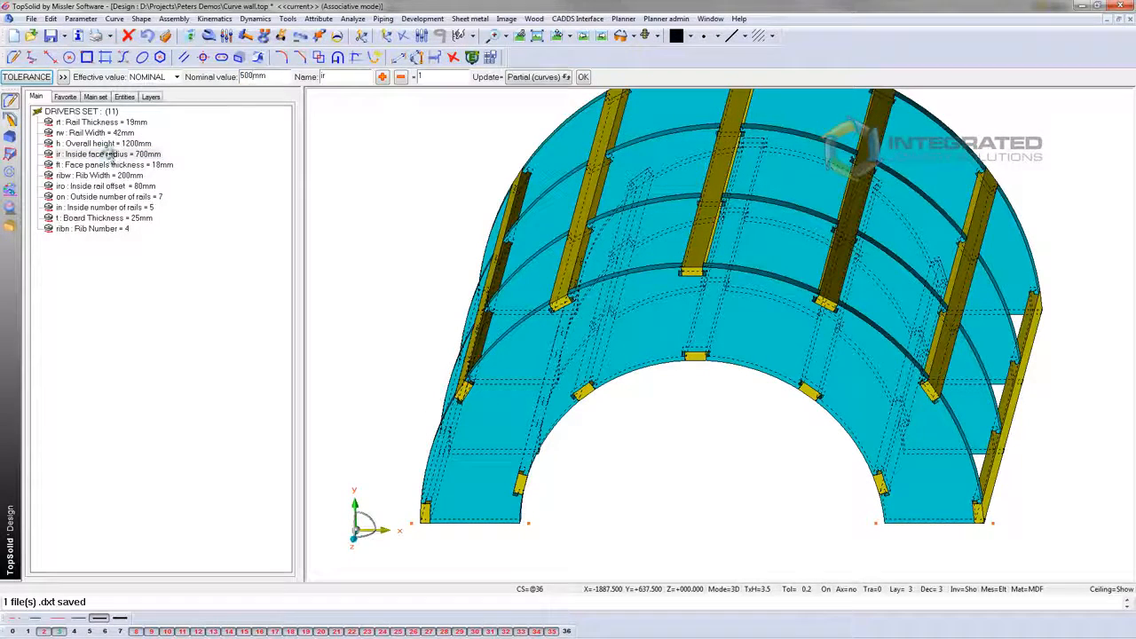
key("Return")
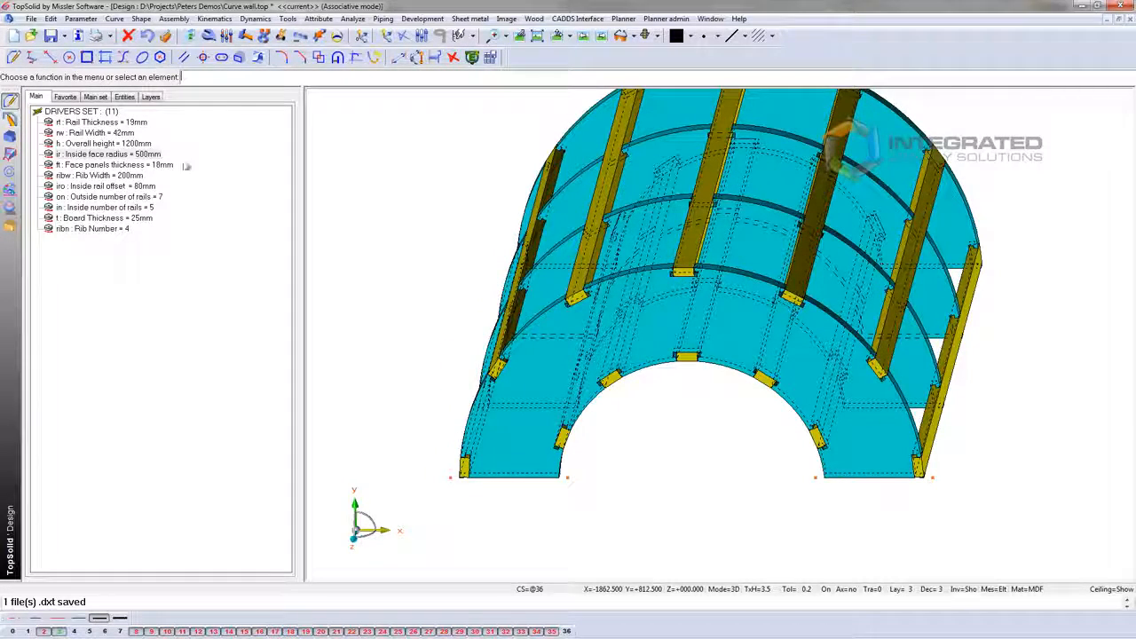
Step: Set the Rib Width driver to 120 mm
double_click(122, 176)
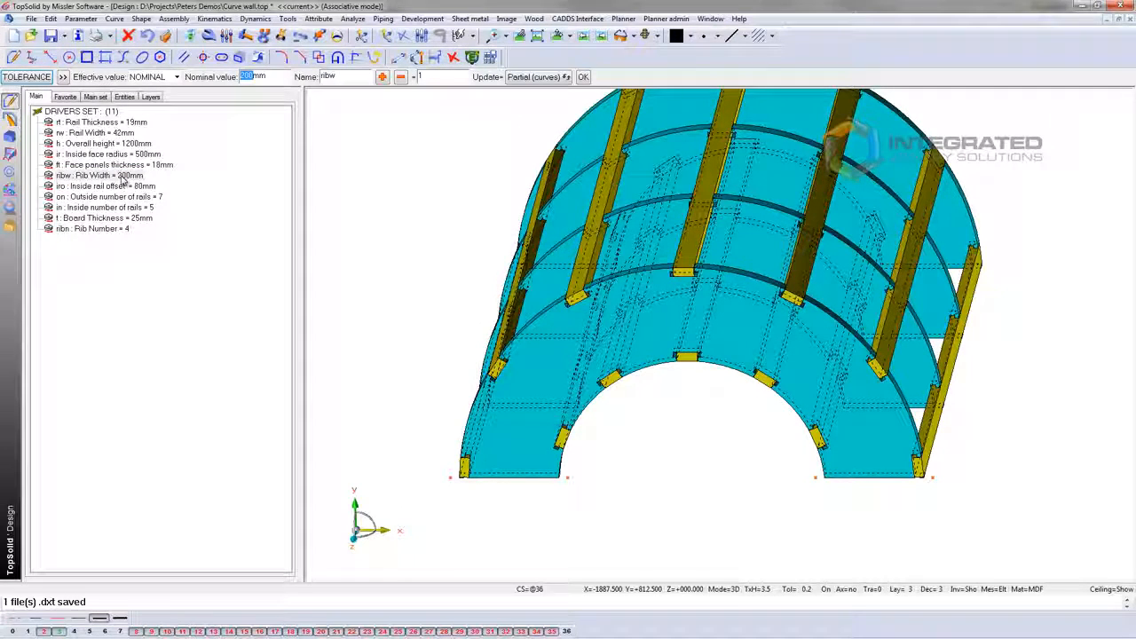
type("120")
key("Return")
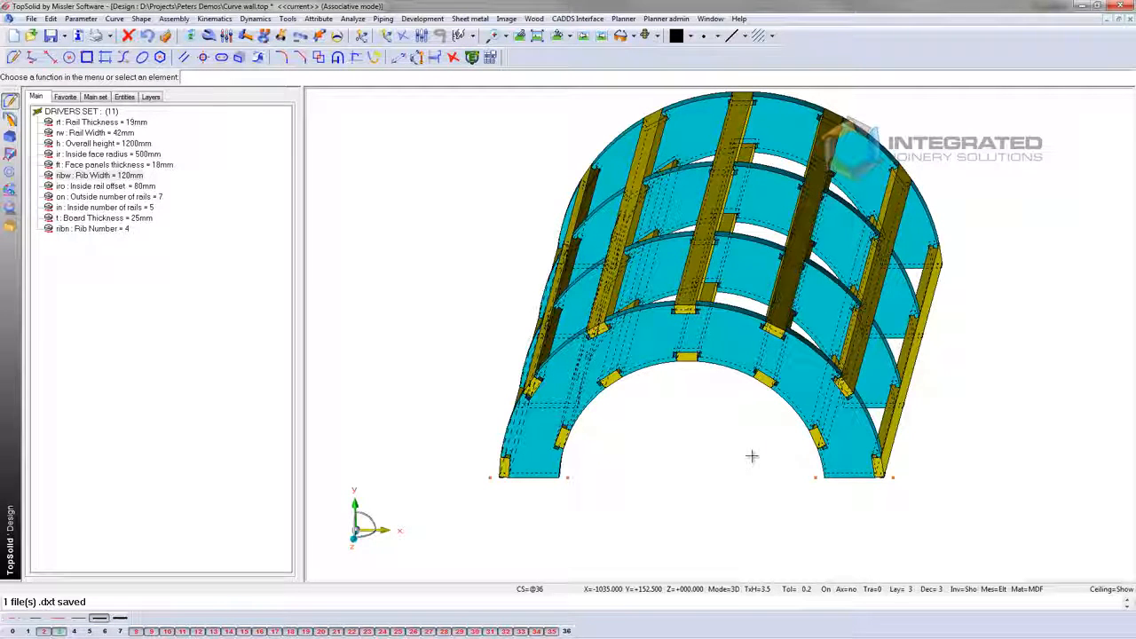
Step: Set the Outside number of rails to 6 and the Inside number of rails to 4
double_click(115, 197)
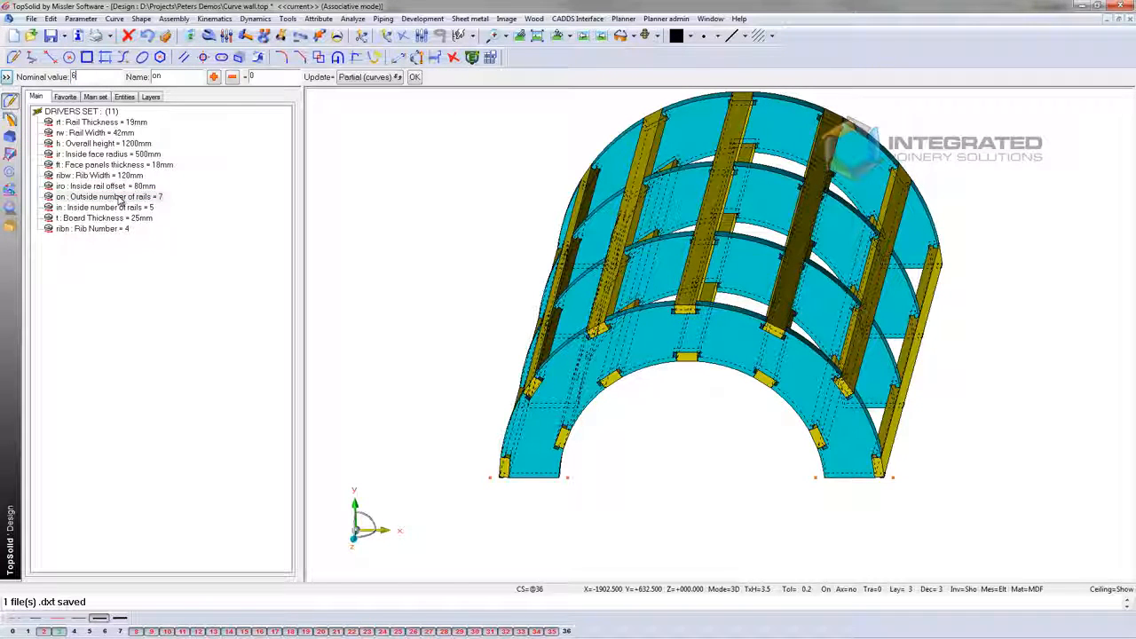
key("Return")
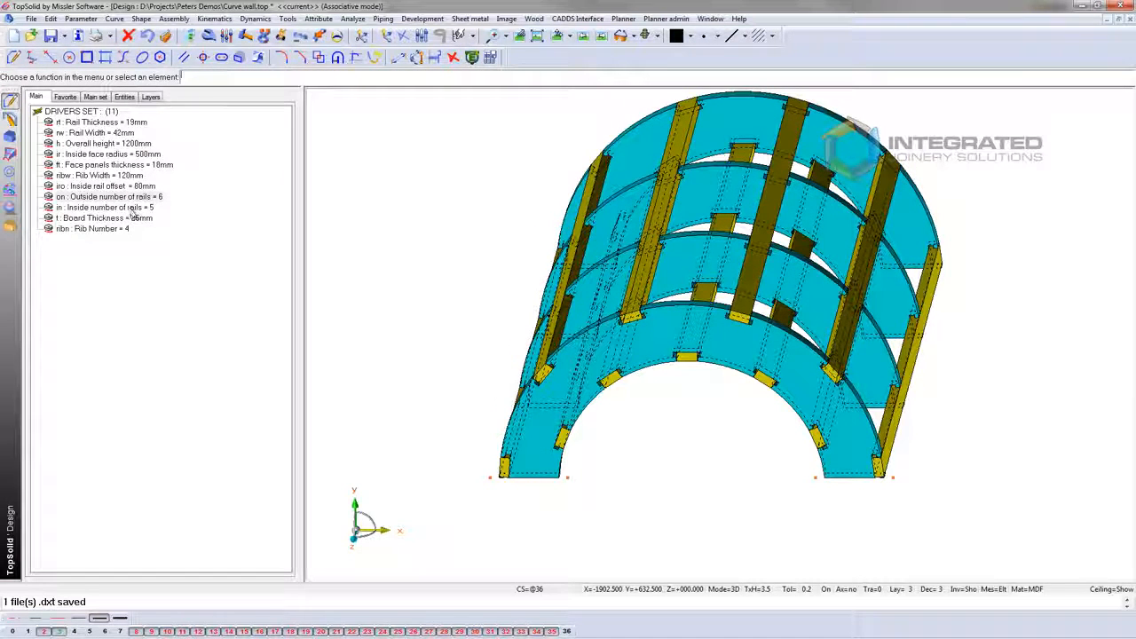
double_click(130, 209)
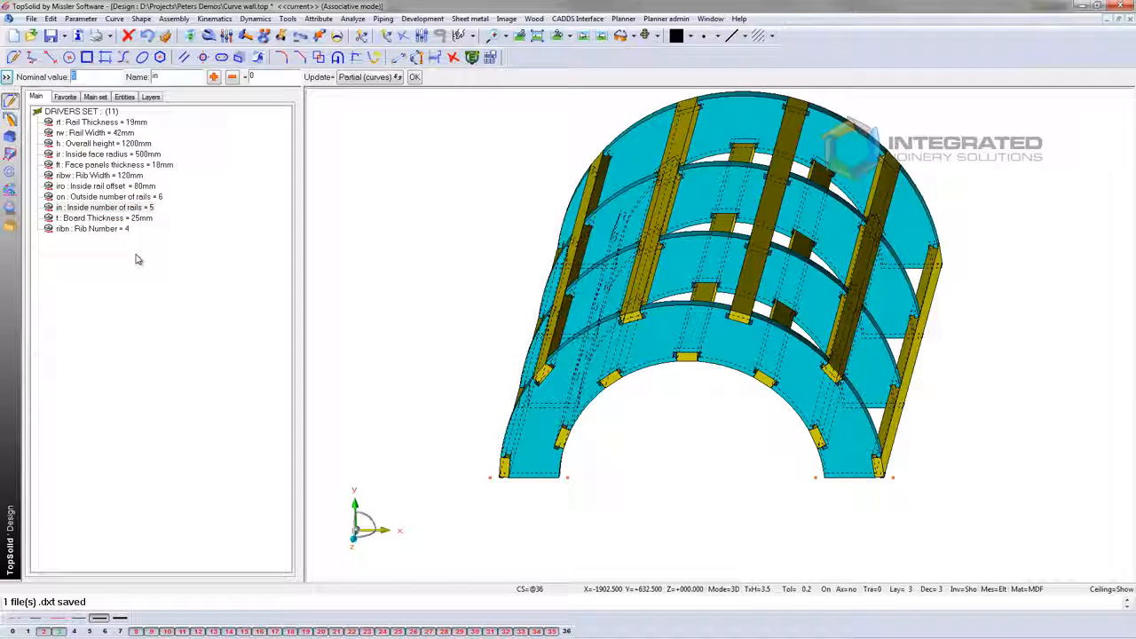
type("4")
key("Return")
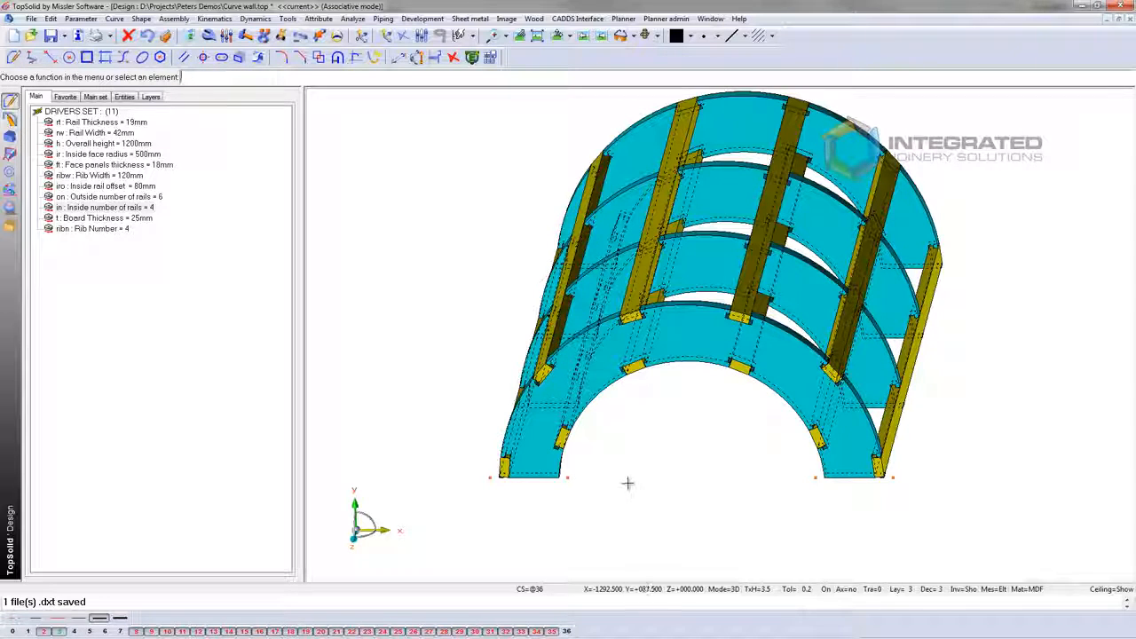
Step: Set the Board Thickness driver of the ribs to 16 mm
middle_click_drag(432, 427, 516, 449)
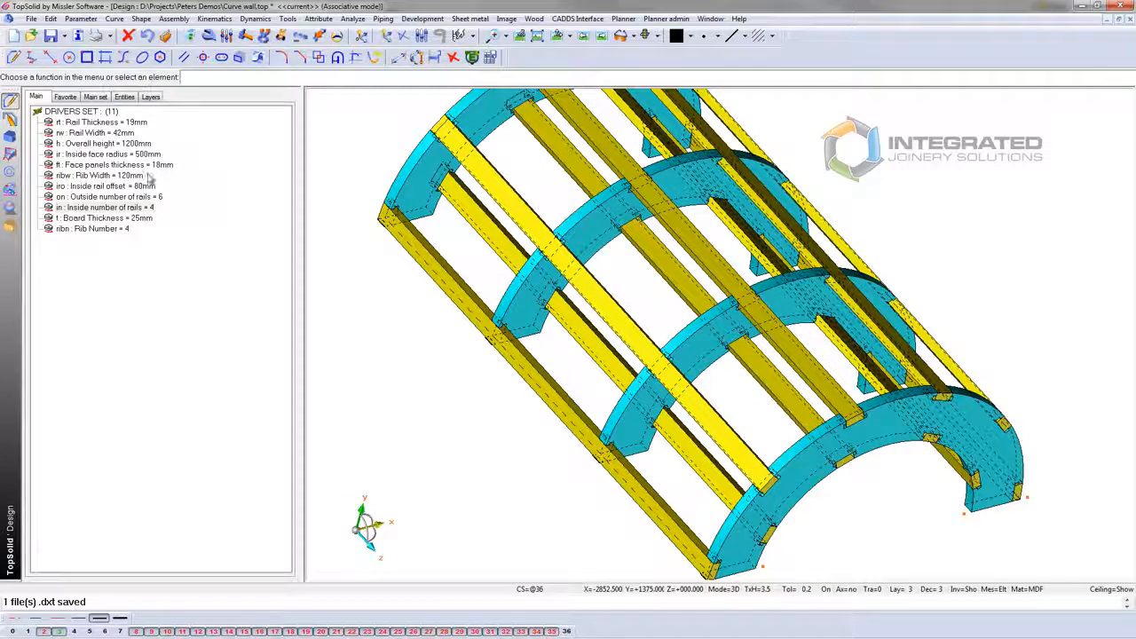
double_click(109, 222)
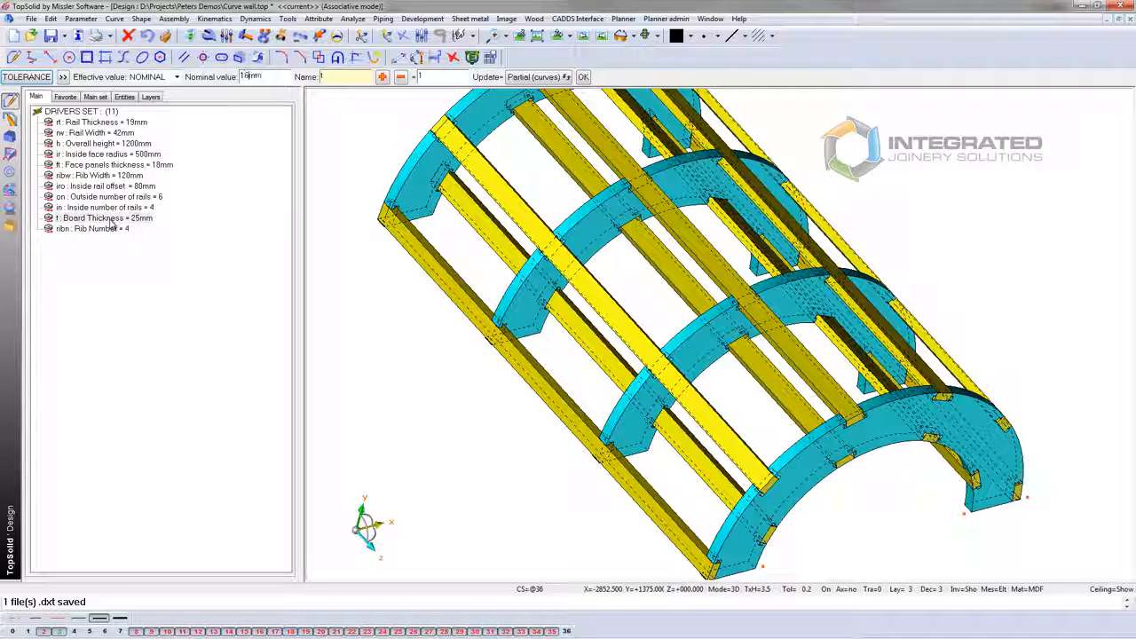
type("16mm")
key("Return")
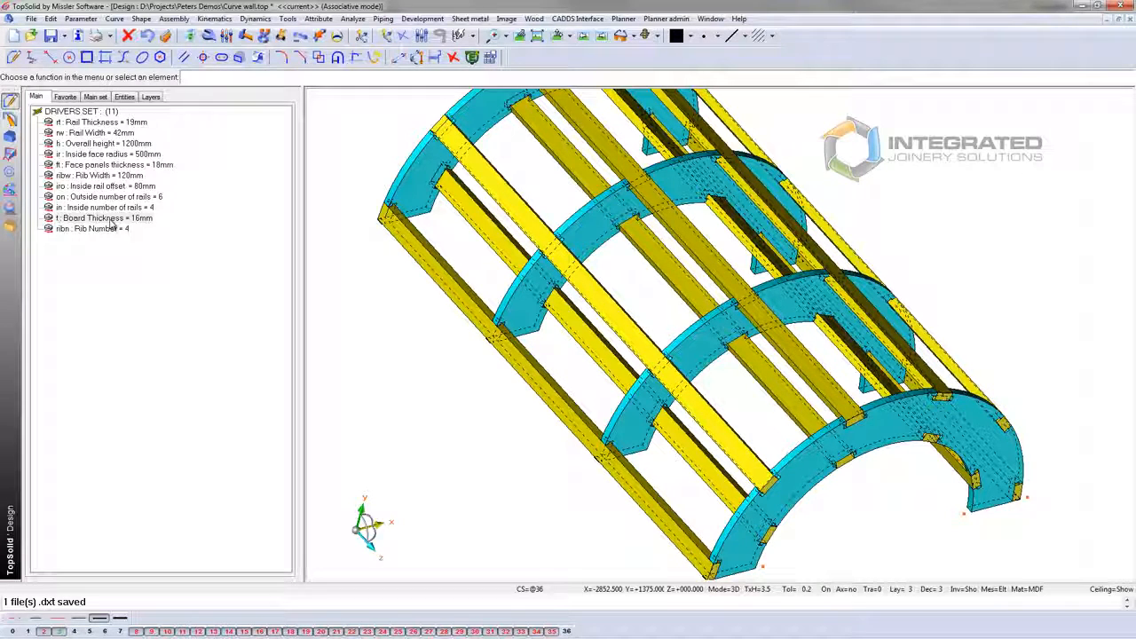
Step: Set the curved wall's Overall height driver to 2100 mm
double_click(131, 146)
type("2100mm")
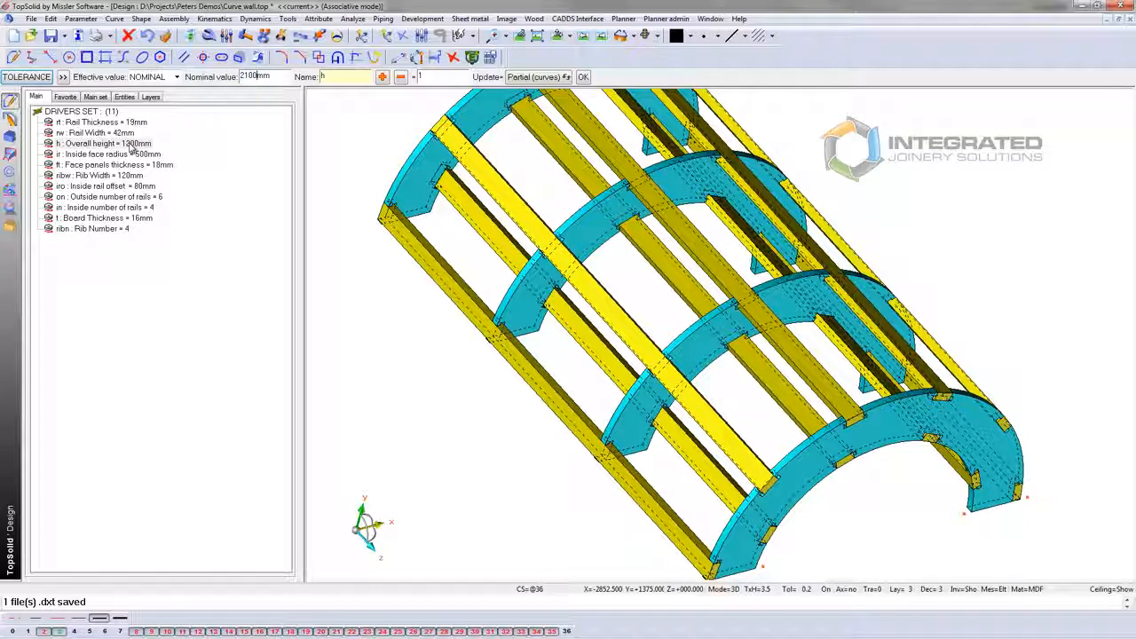
key("Return")
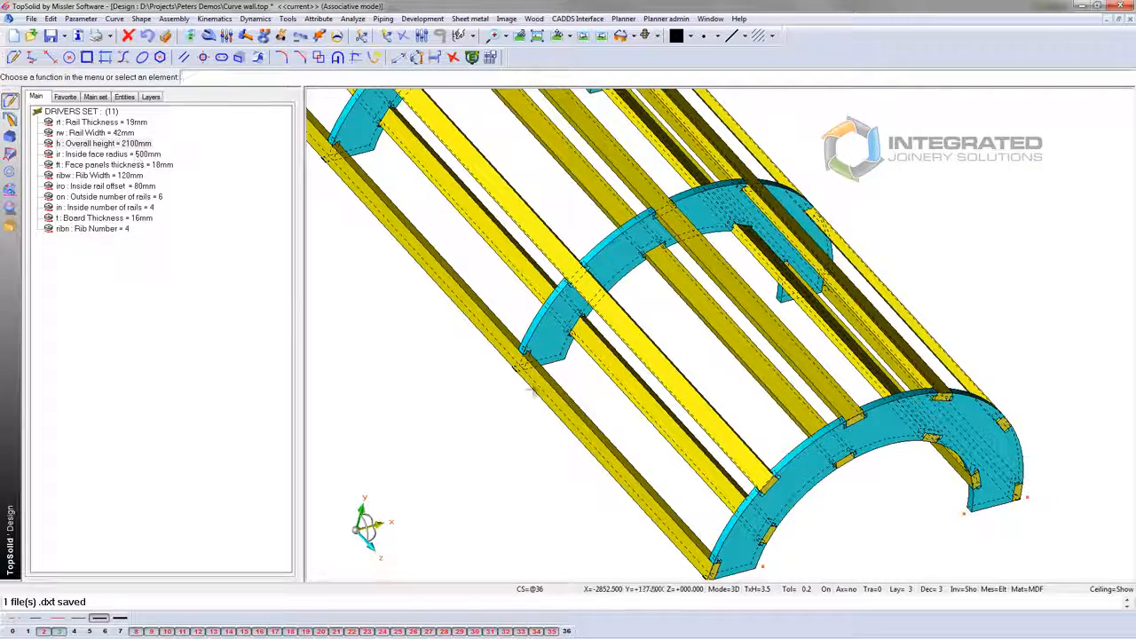
scroll(471, 400, "down", 2)
scroll(459, 405, "down", 2)
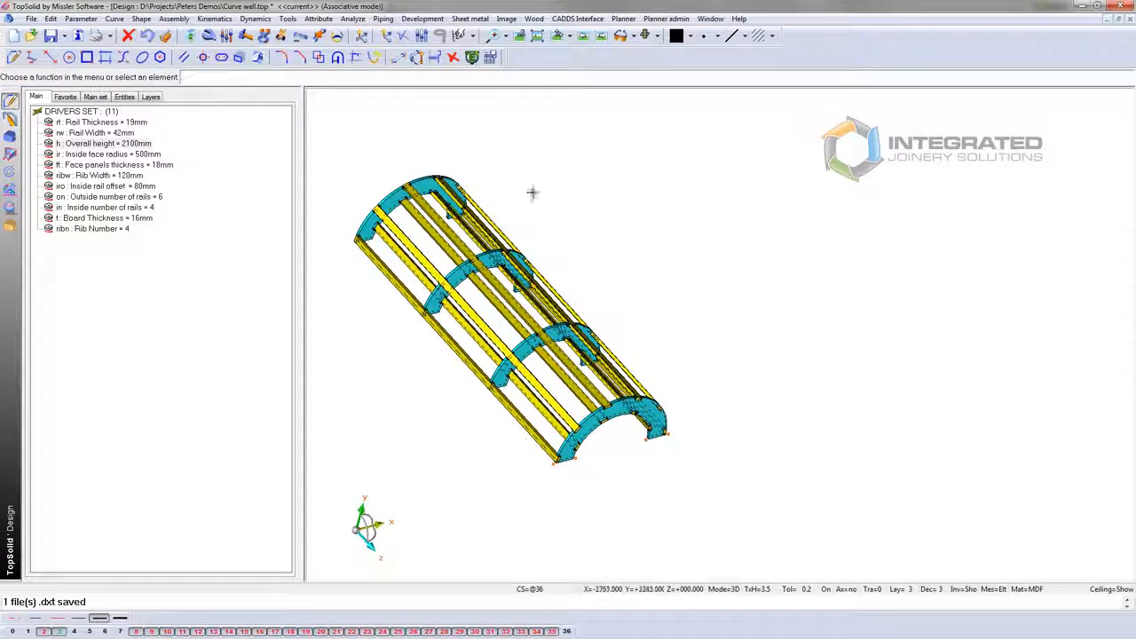
middle_click_drag(521, 204, 655, 208)
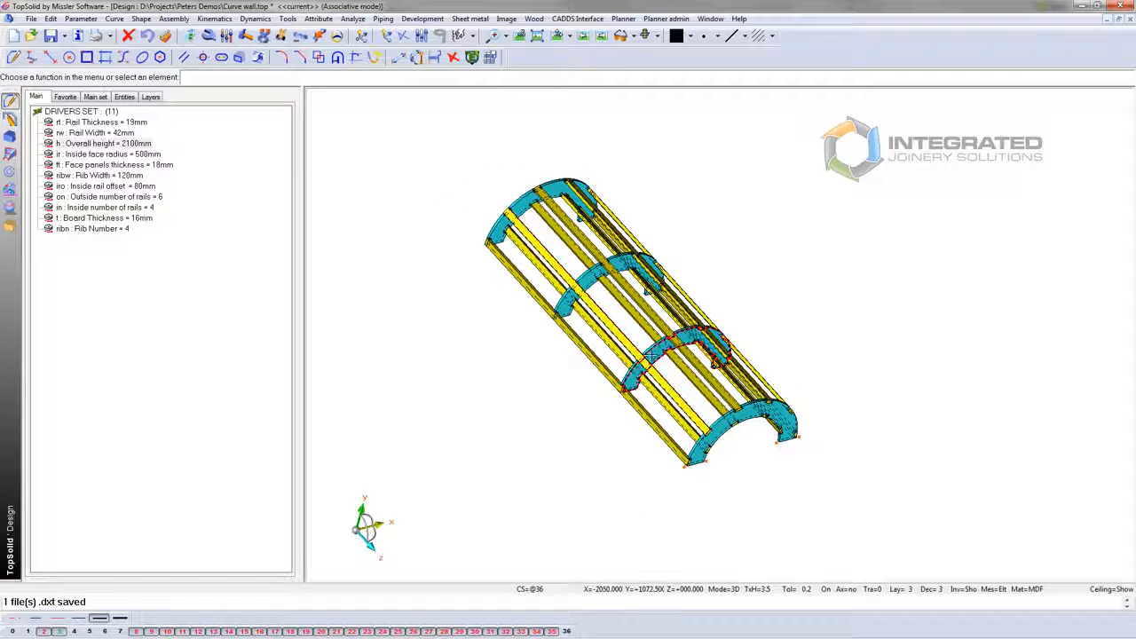
Step: Set the Rib Number driver of the curved wall frame to 7
left_click(98, 229)
right_click(98, 229)
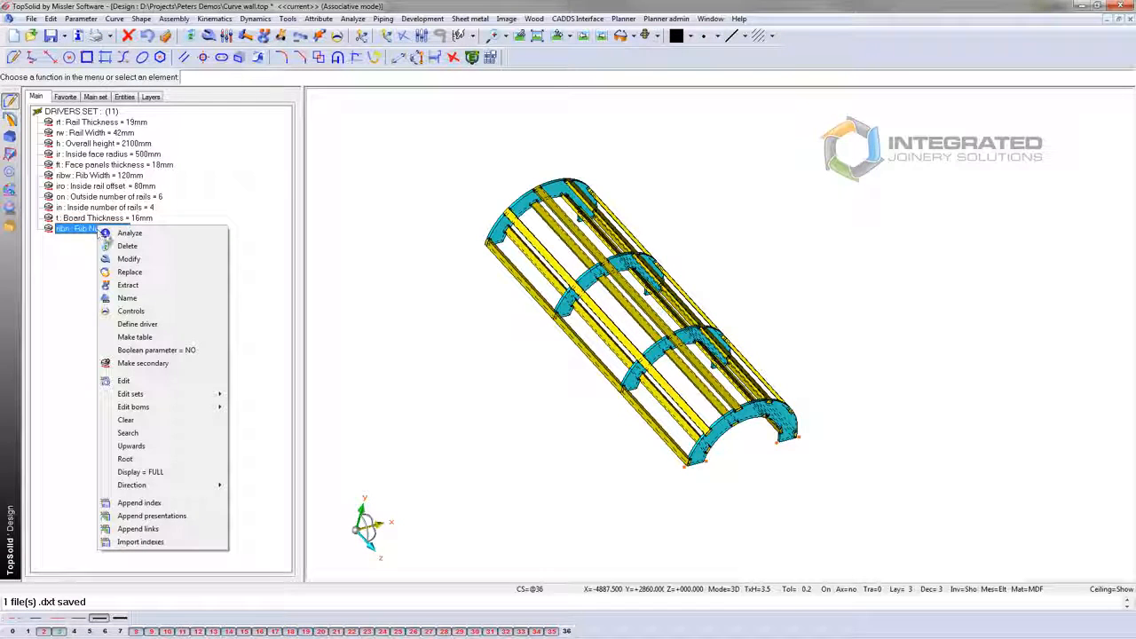
left_click(122, 259)
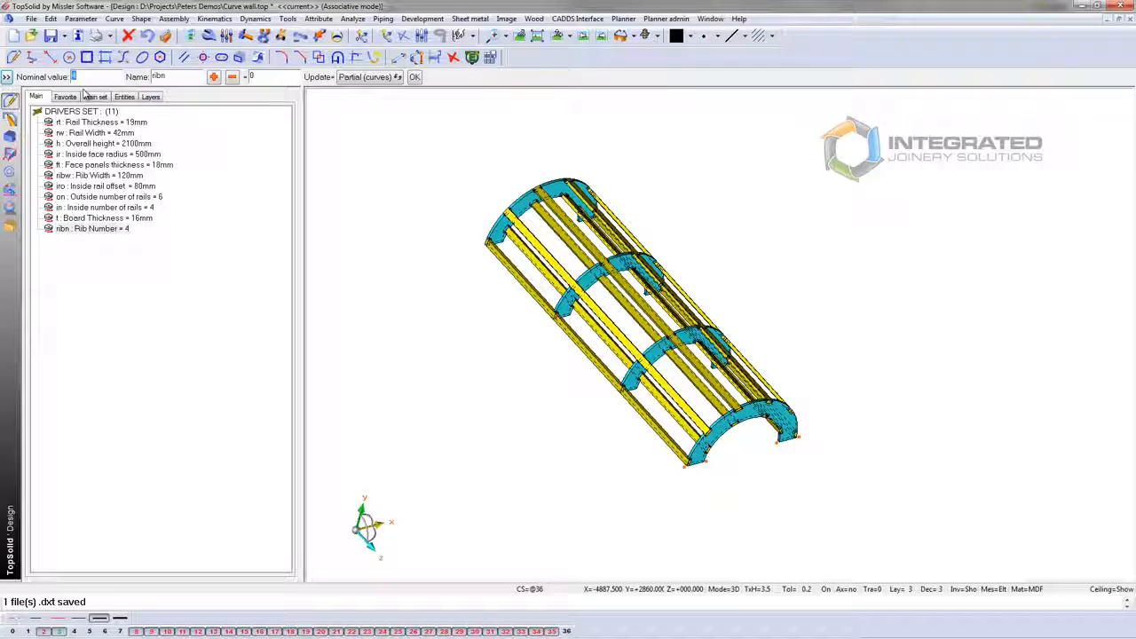
type("7")
key("Return")
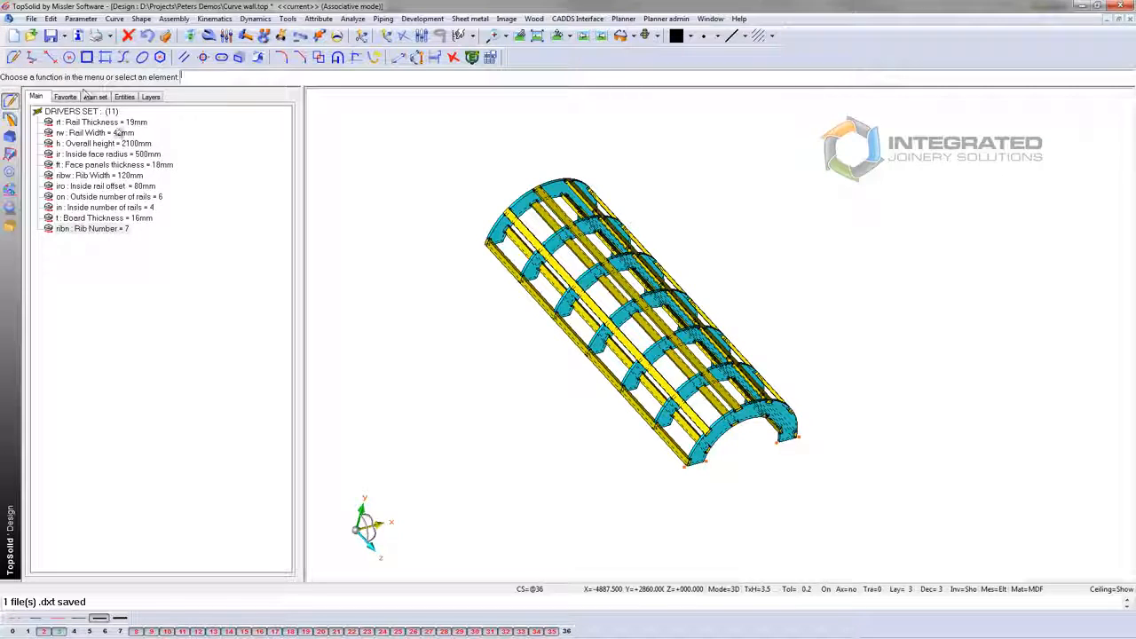
Step: Set the Rib Number driver of the curved wall frame to 8
double_click(114, 229)
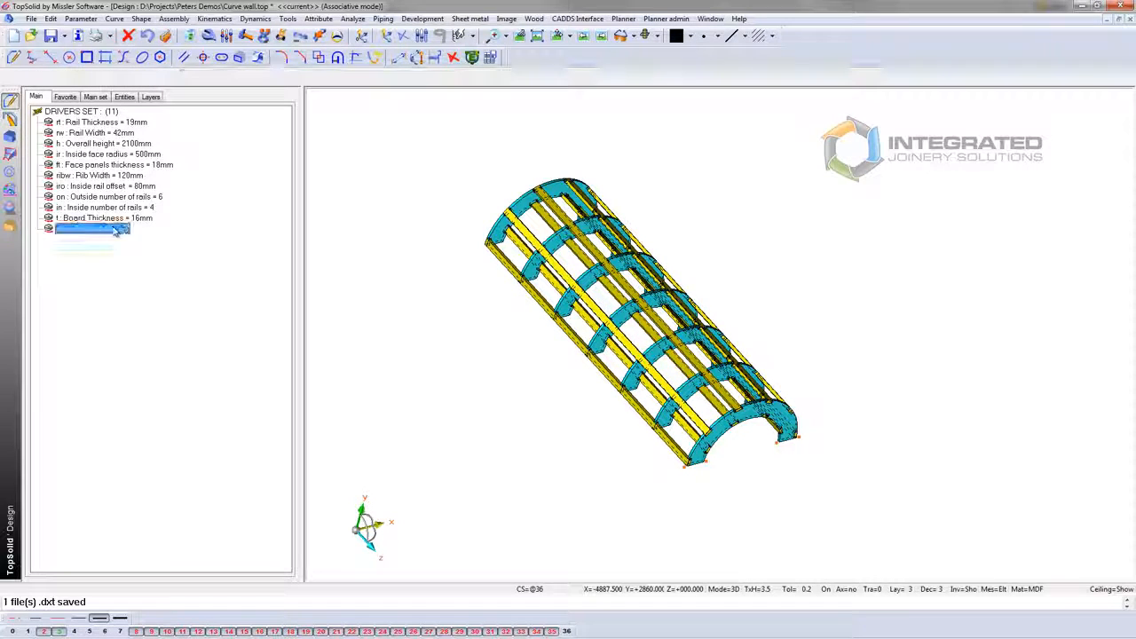
type("8")
key("Return")
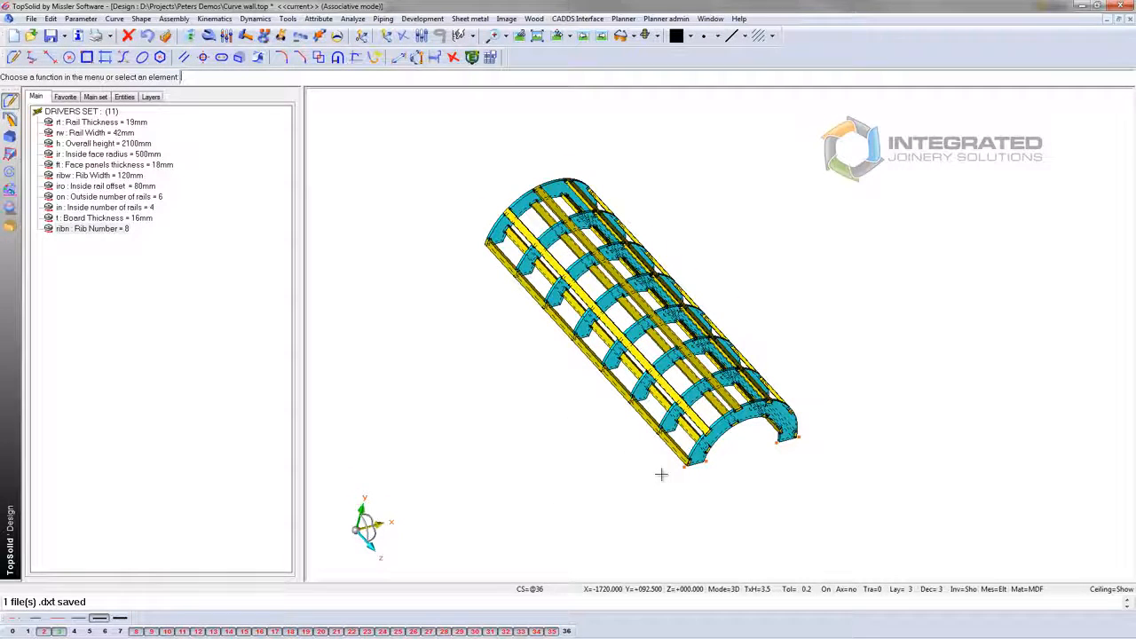
middle_click_drag(662, 475, 607, 490)
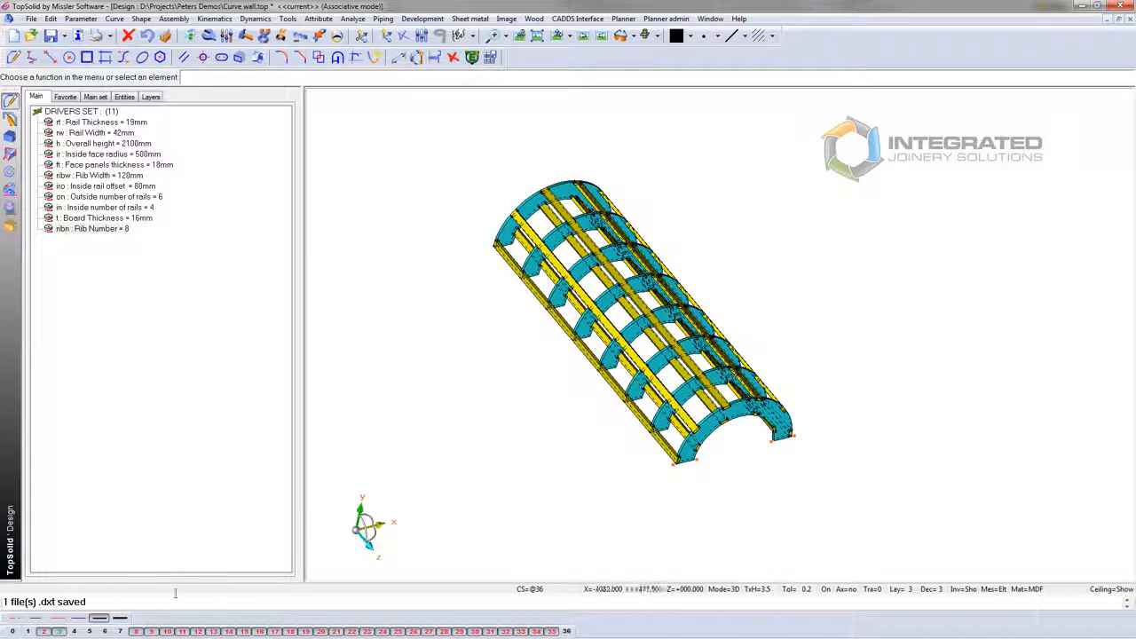
Step: Show layer 6 with the flattened, dimensioned face panel and view it together with the frame in the XY plane
left_click(105, 632)
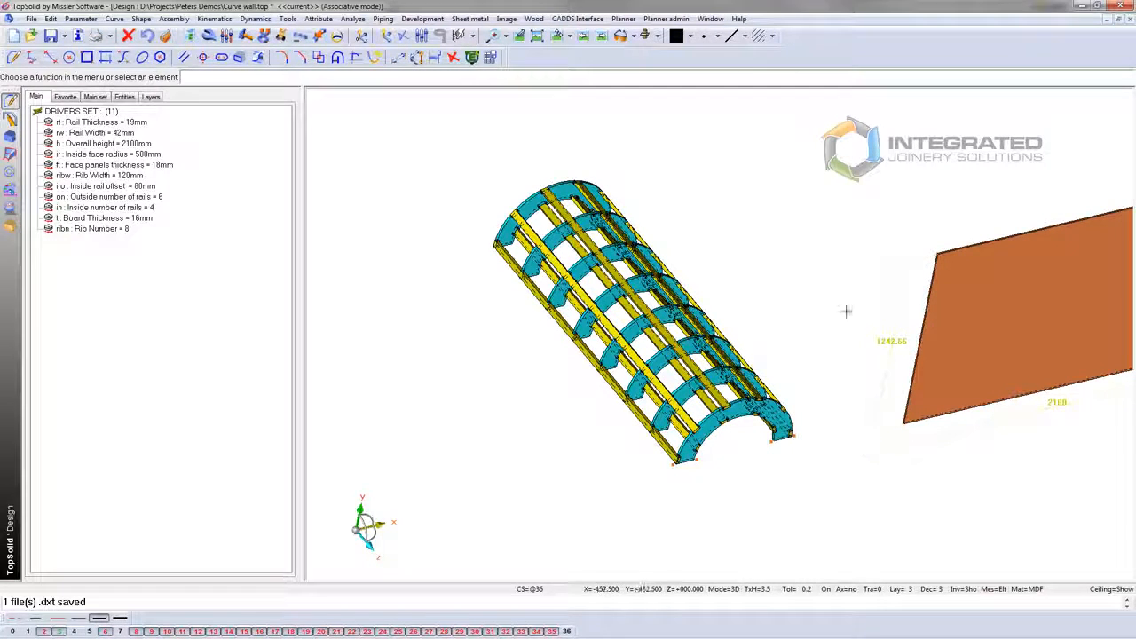
left_click(557, 36)
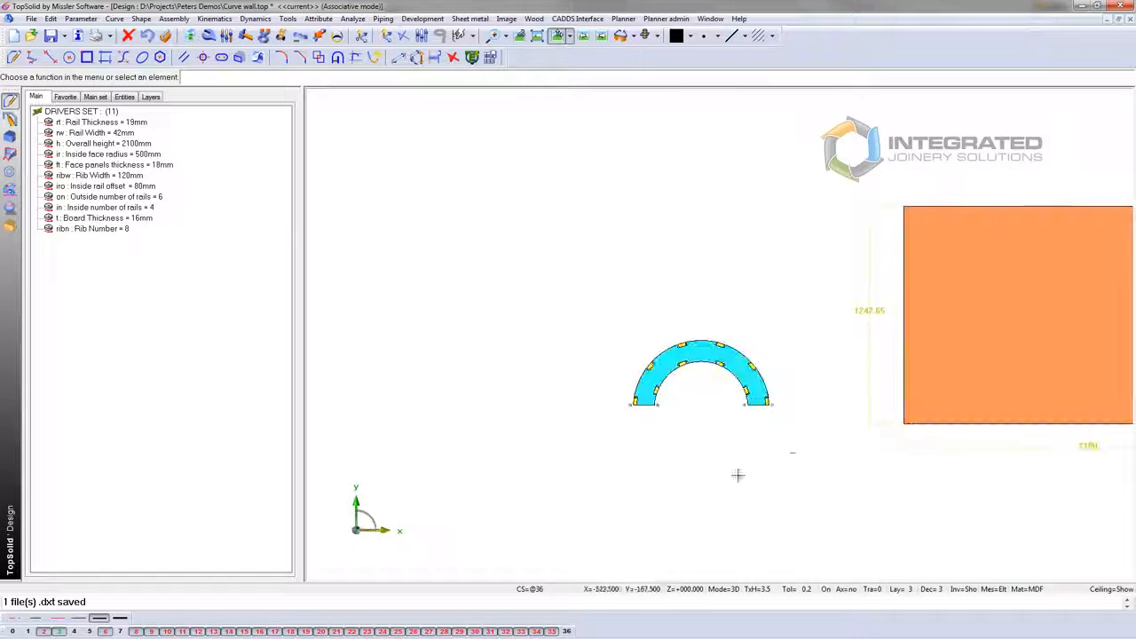
middle_click_drag(806, 436, 547, 441)
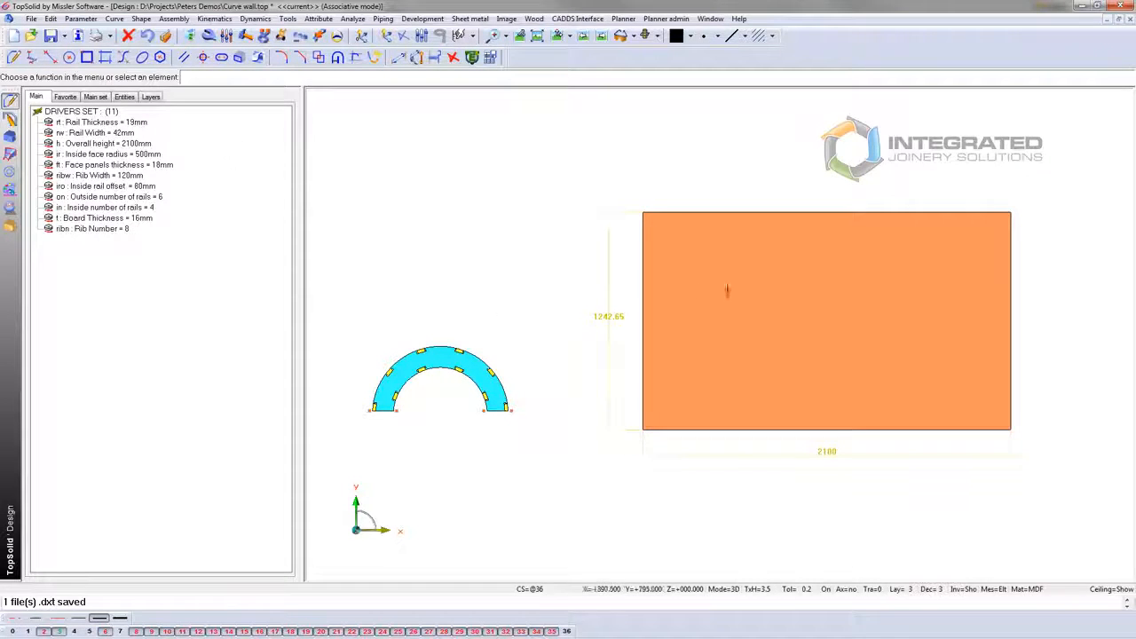
Step: Set the Inside face radius driver to 400 mm while the flattened face panel is displayed
double_click(109, 156)
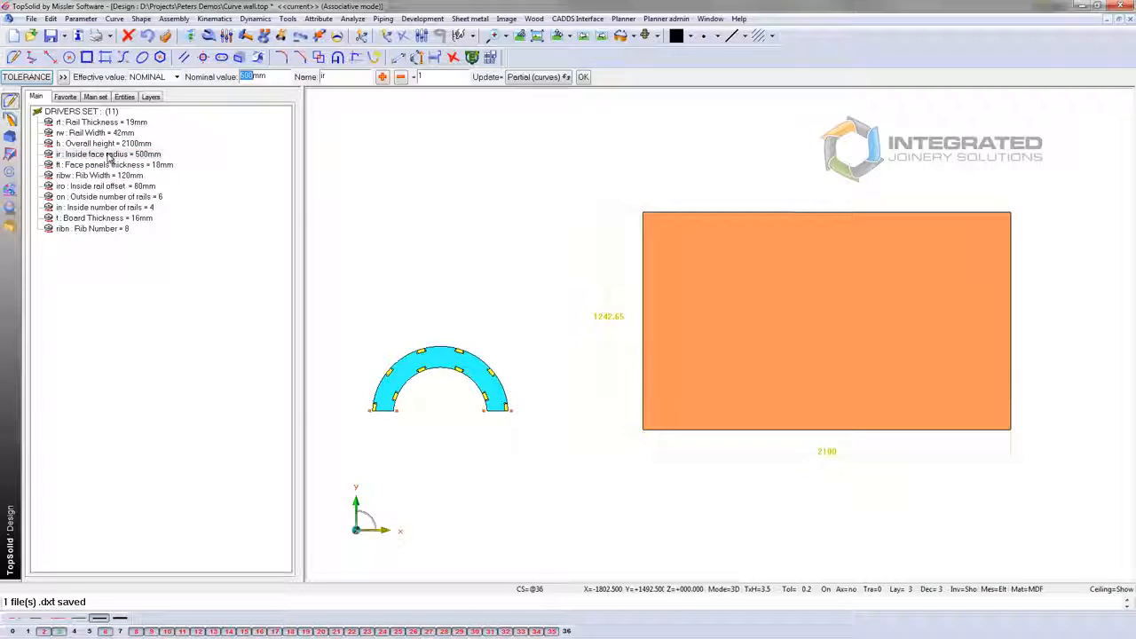
type("800")
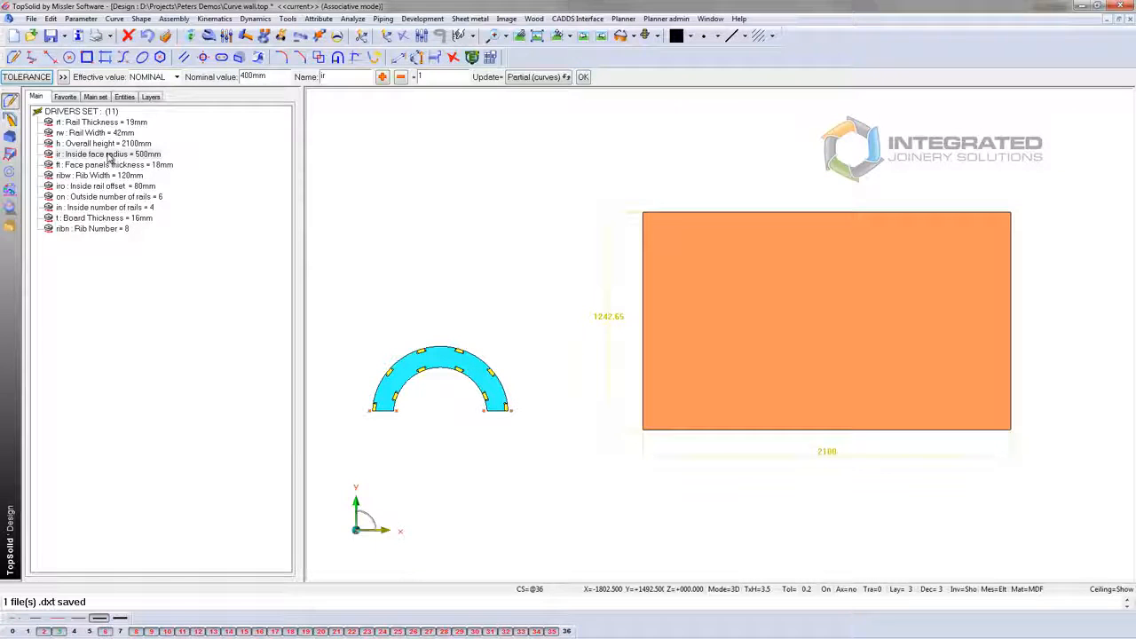
key("Return")
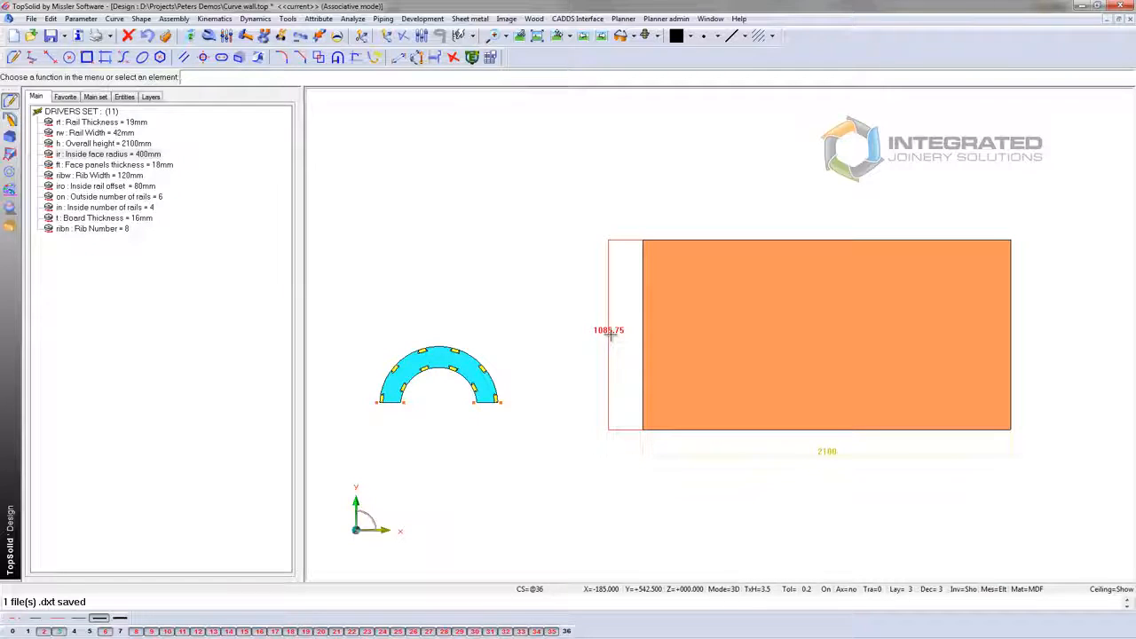
Step: Set the Inside face radius driver back to 500 mm
double_click(135, 155)
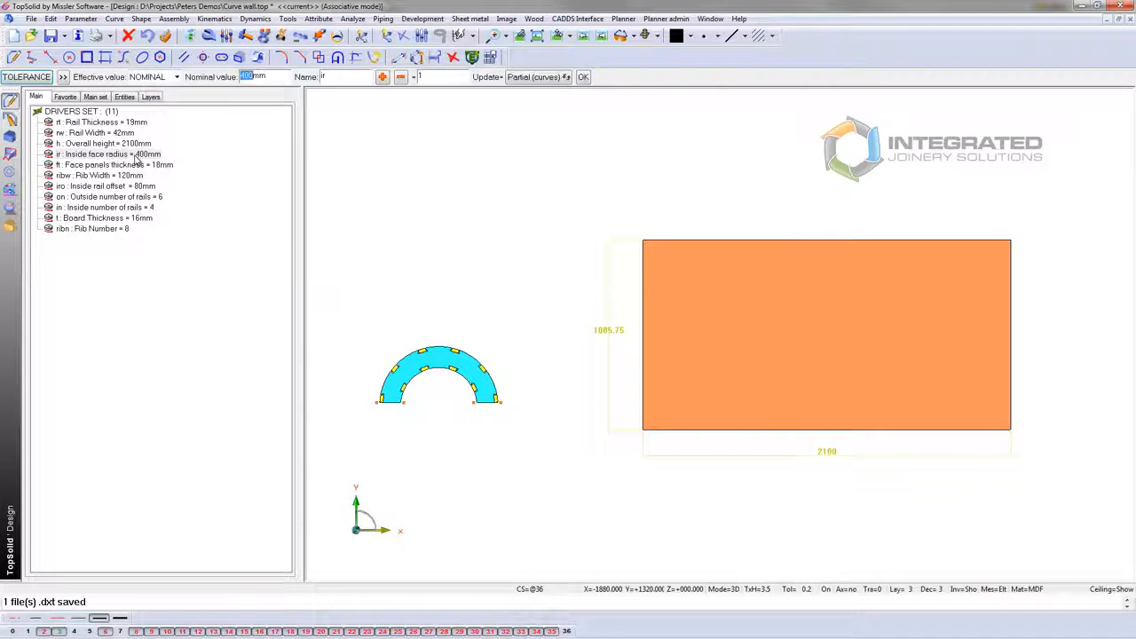
type("500")
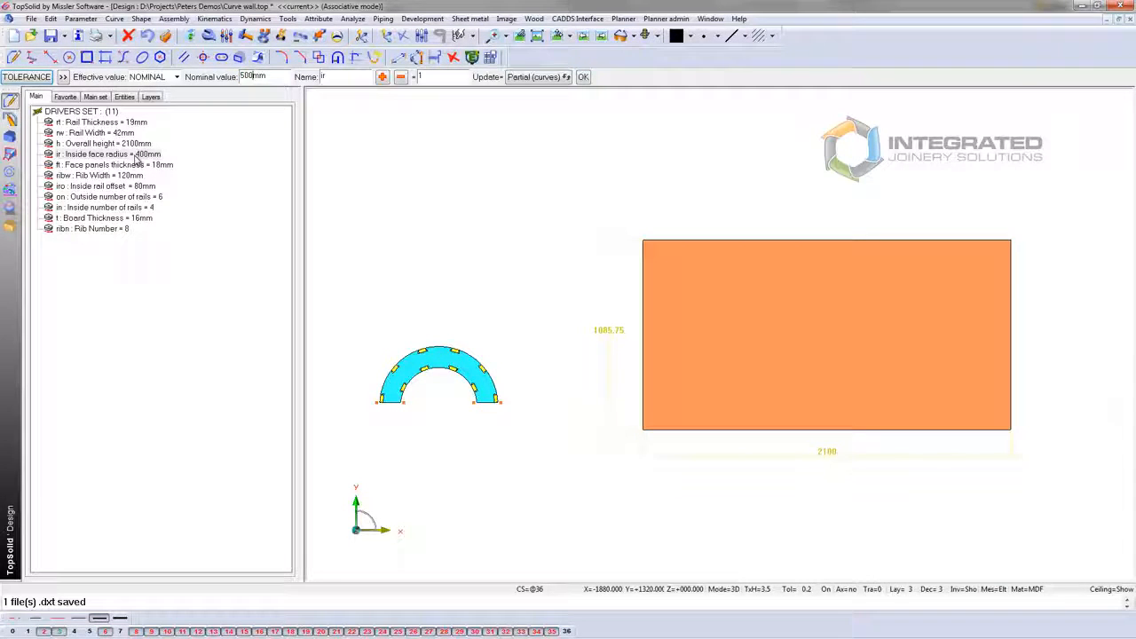
key("Return")
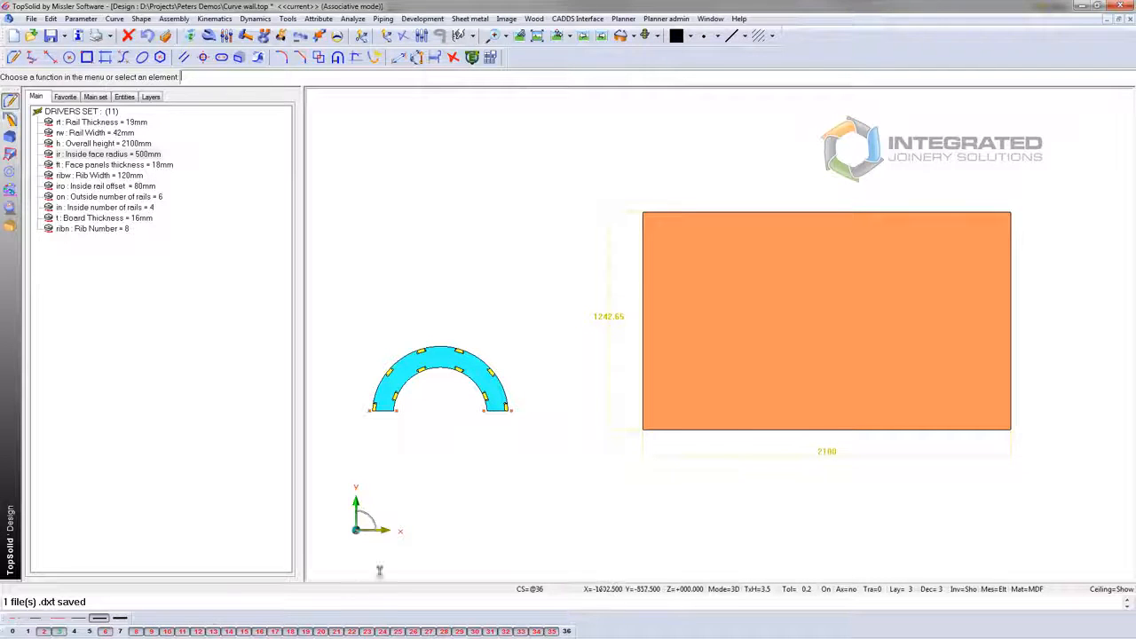
Step: Hide layers 2 and 6 so that only the notched ribs are displayed, and view them in 3D
left_click(106, 632)
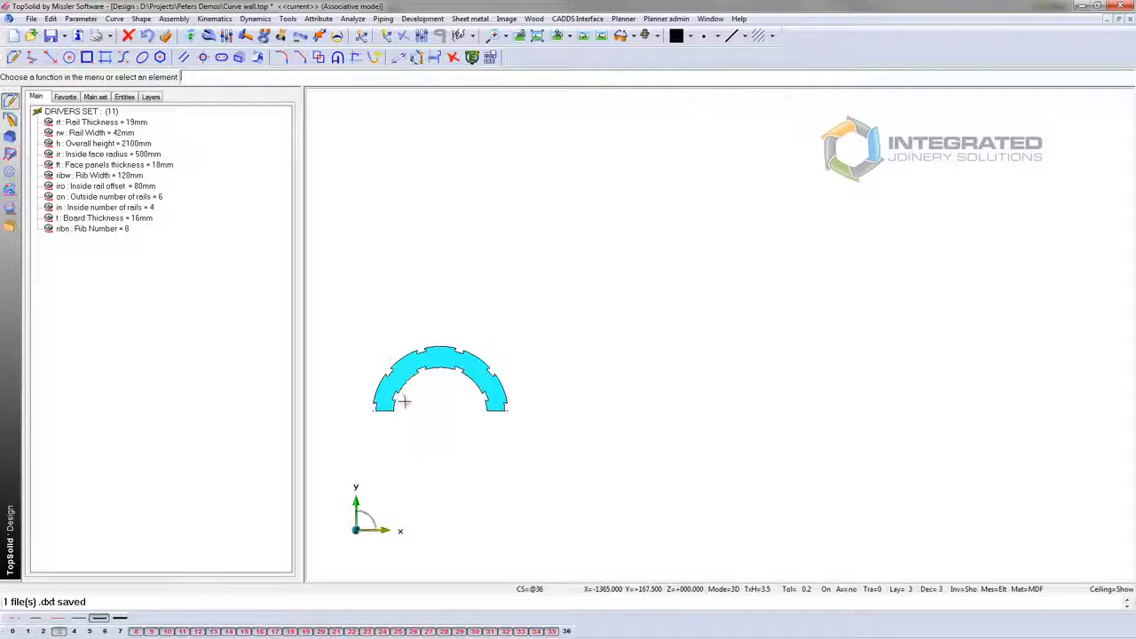
left_click_drag(403, 399, 504, 411)
middle_click_drag(504, 412, 522, 449)
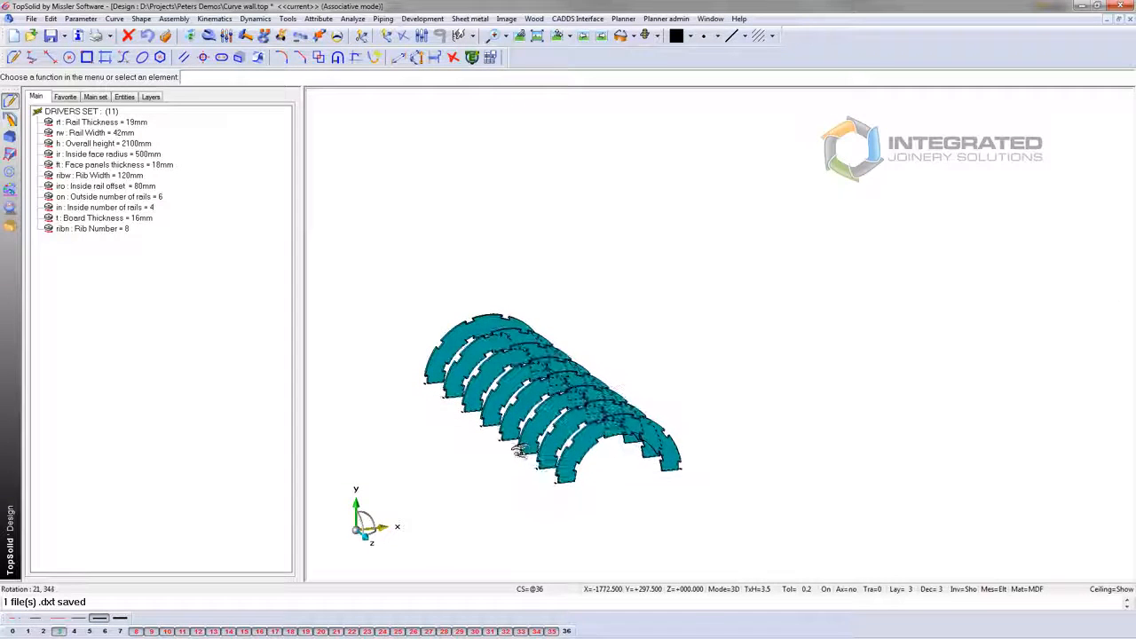
Step: Start the Export to EnRoute command with the whole set of ribs as the elements to use
left_click(472, 58)
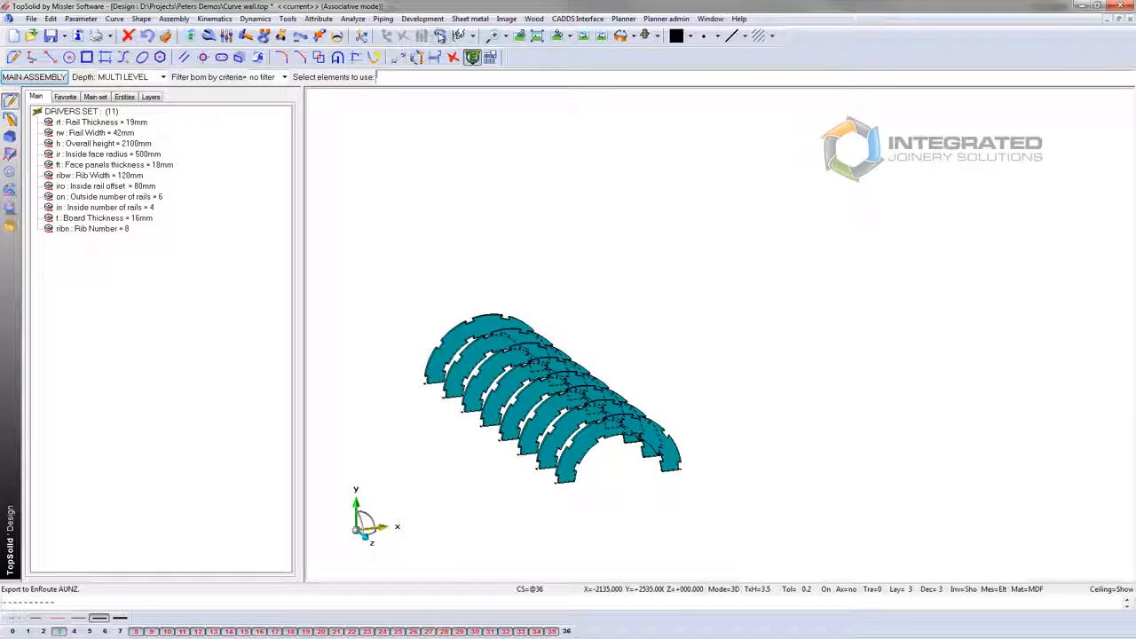
left_click(488, 346)
left_click(488, 346)
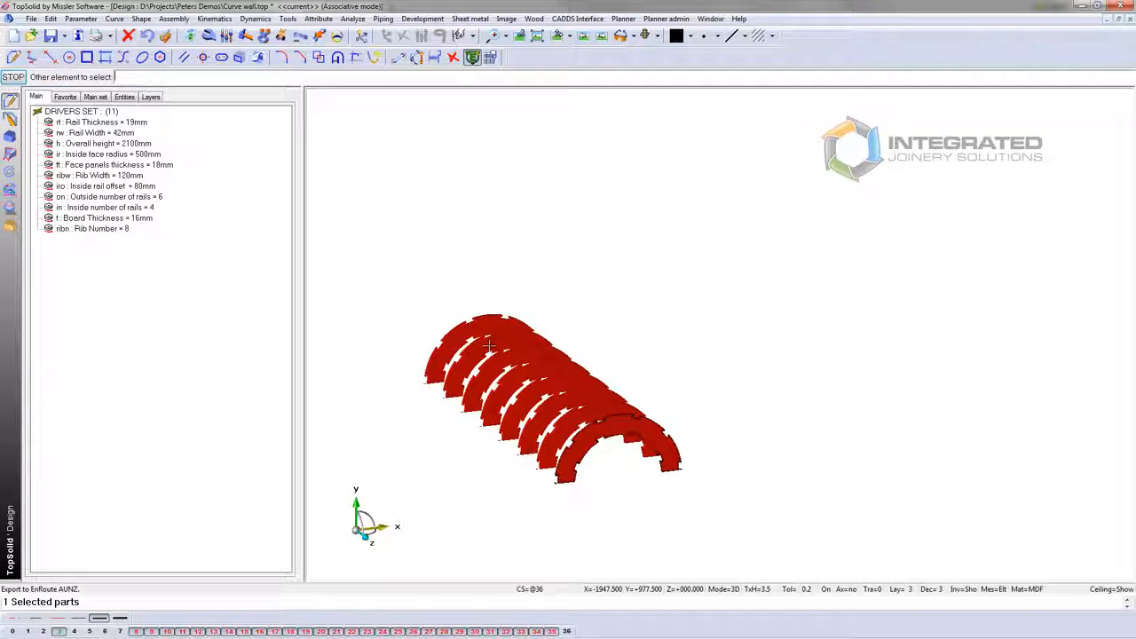
left_click(14, 78)
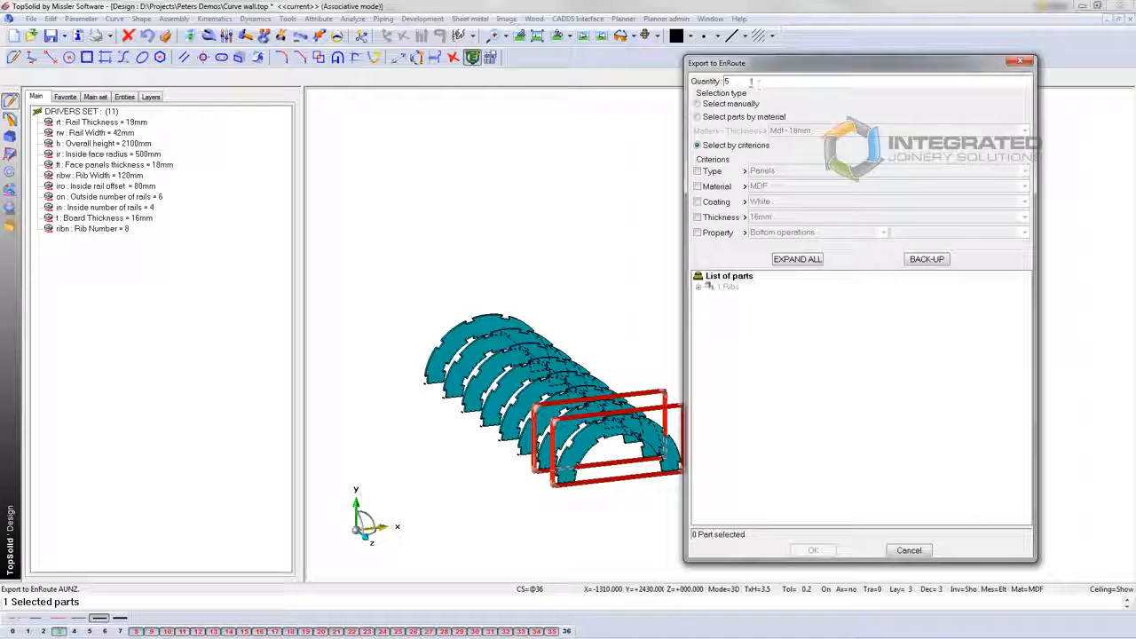
Step: Set the export quantity to 6, select the parts by the type criterion Panels, and run the EnRoute export
left_click_drag(728, 81, 822, 81)
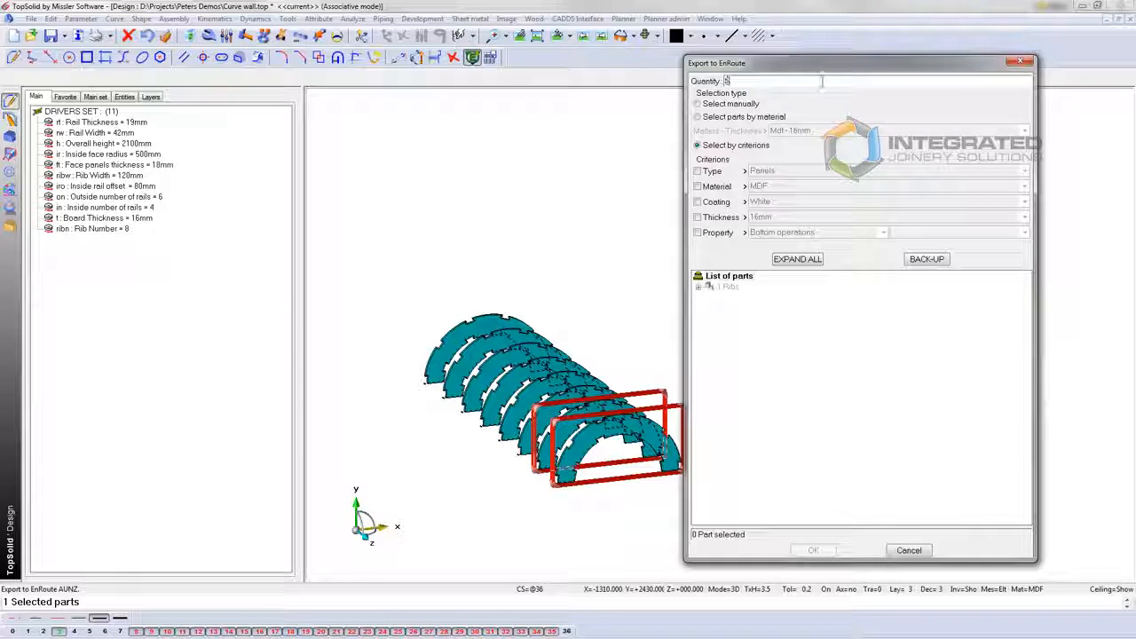
type("6")
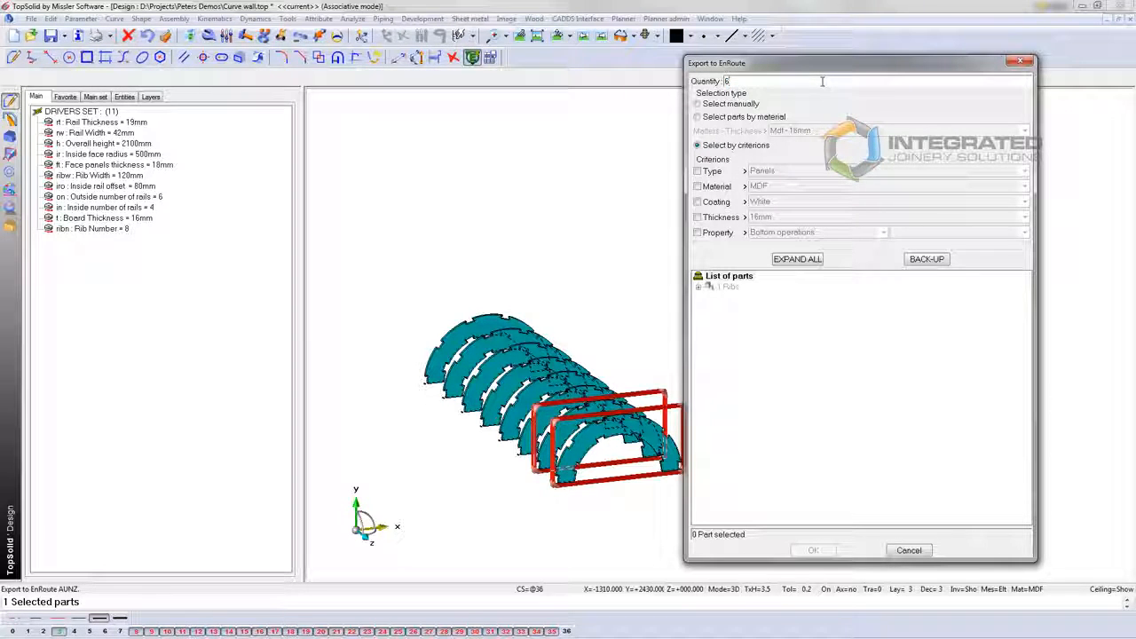
left_click(698, 171)
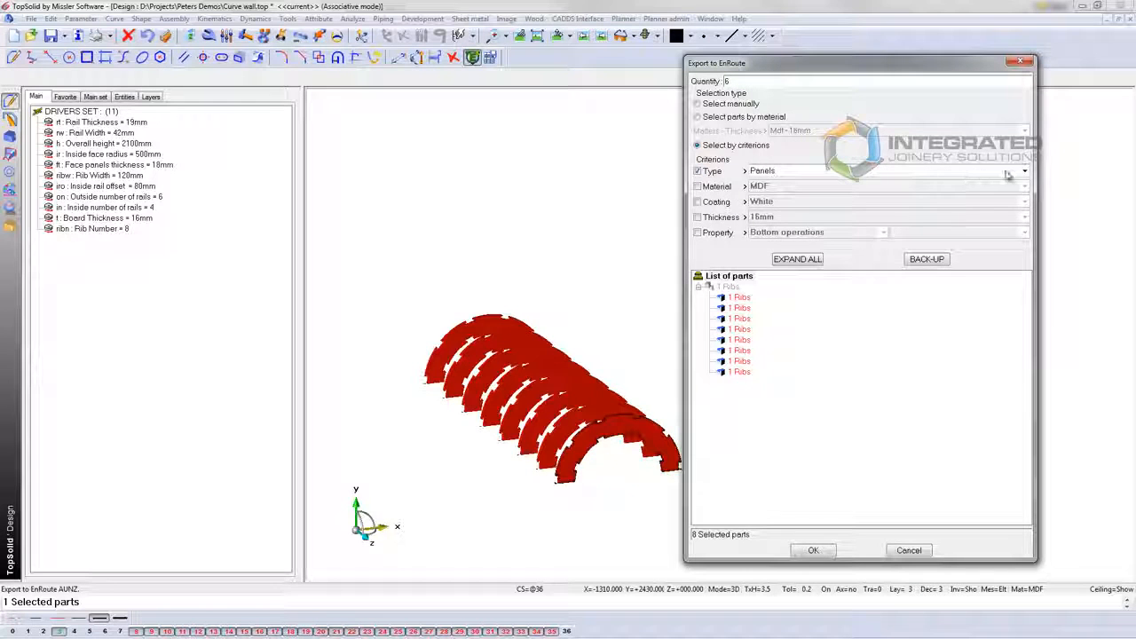
left_click(939, 174)
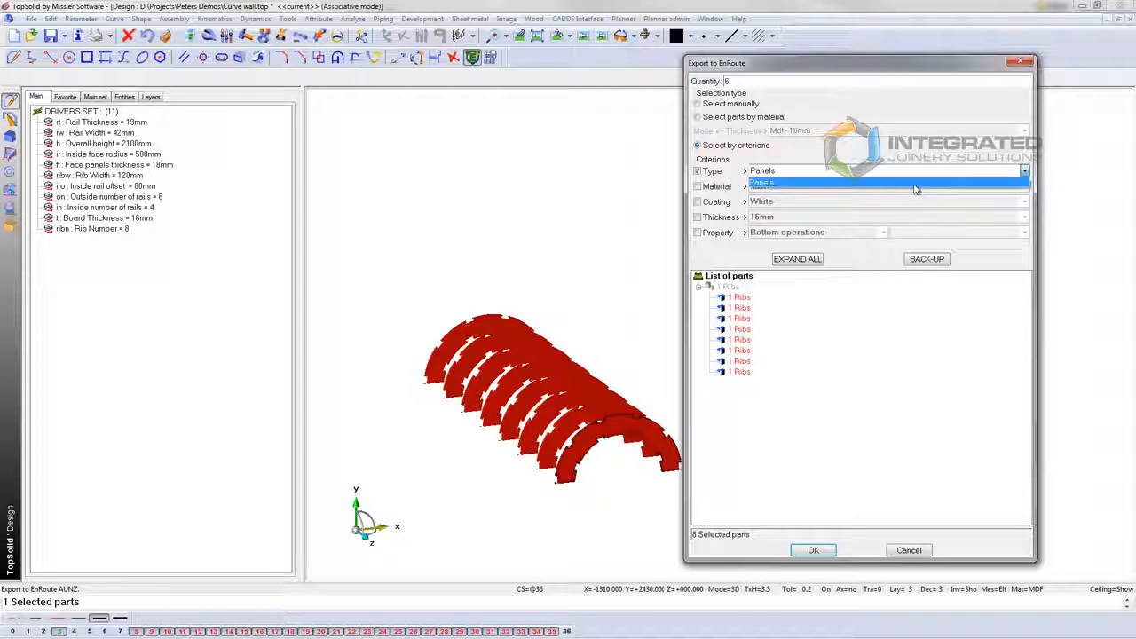
left_click(915, 187)
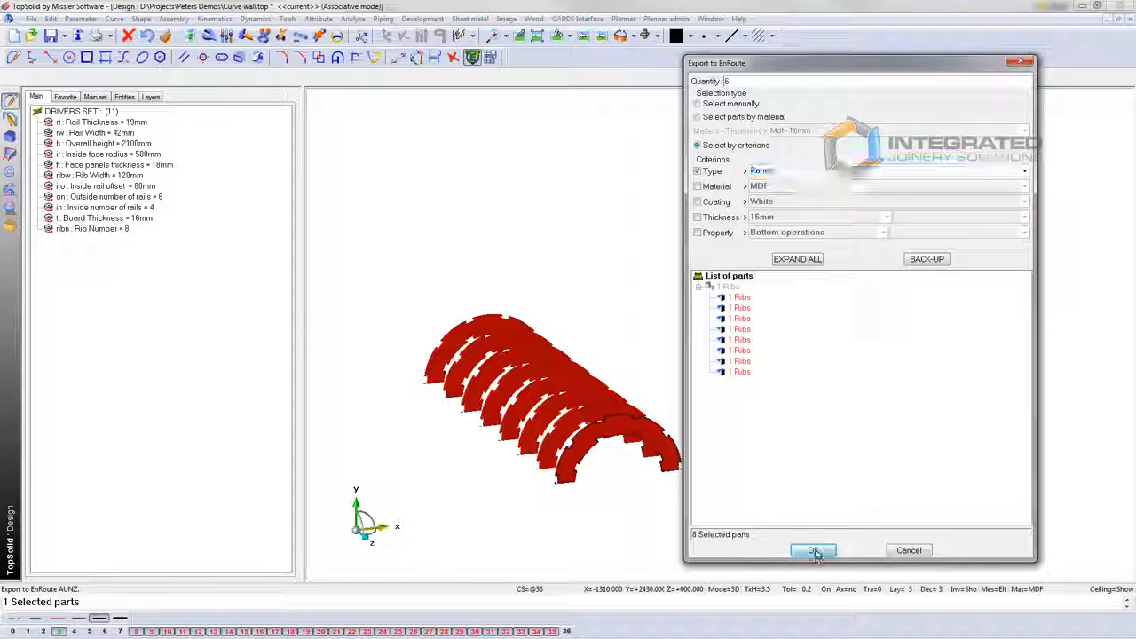
left_click(814, 551)
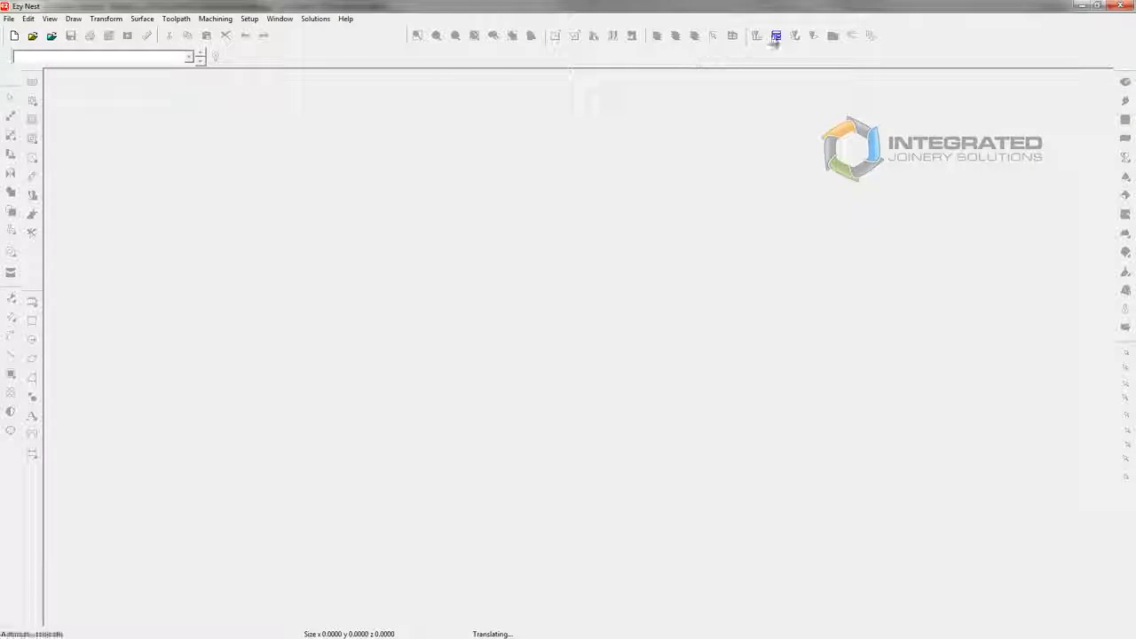
Step: Open the Automatic Toolpath Setup in Ezy Nest and set the plate thickness to 16 mm
left_click(776, 37)
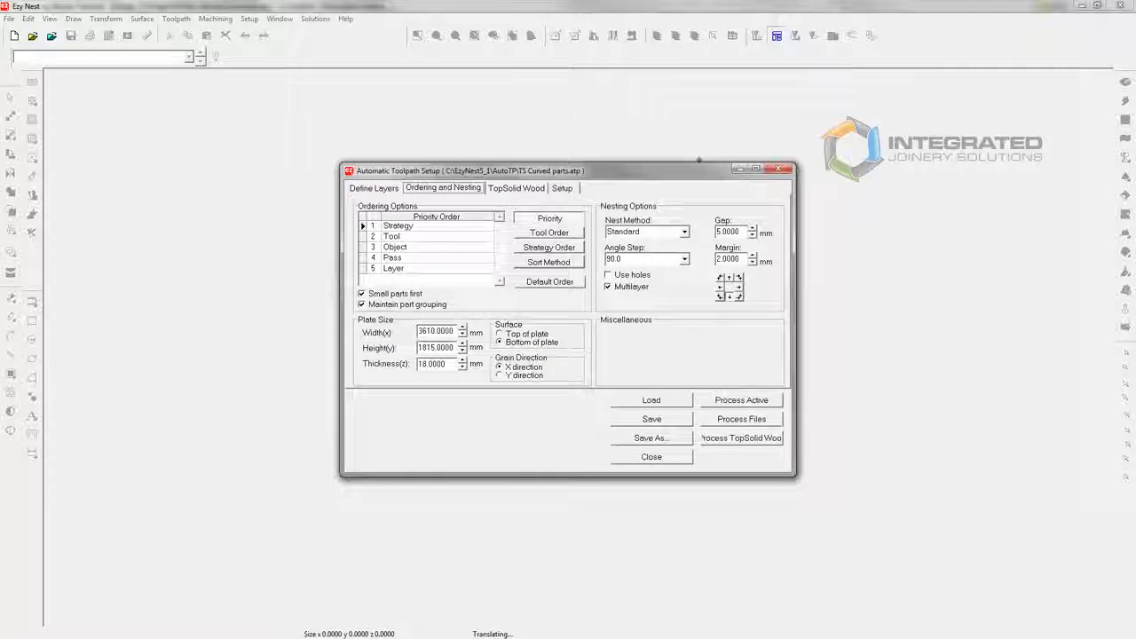
left_click(427, 365)
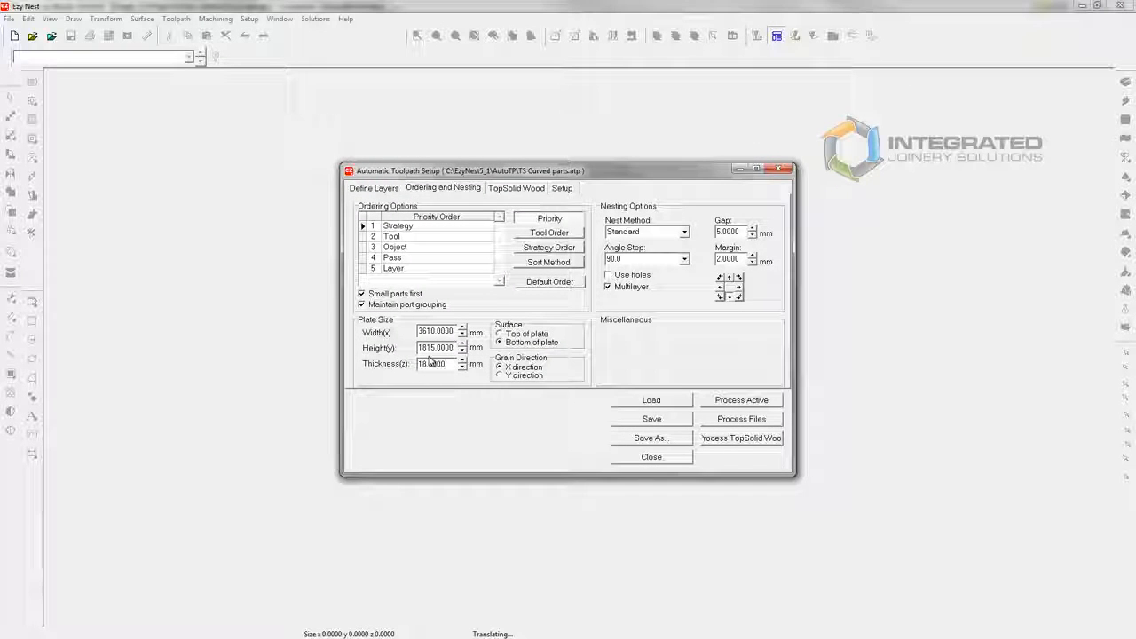
key("BackSpace")
type("6")
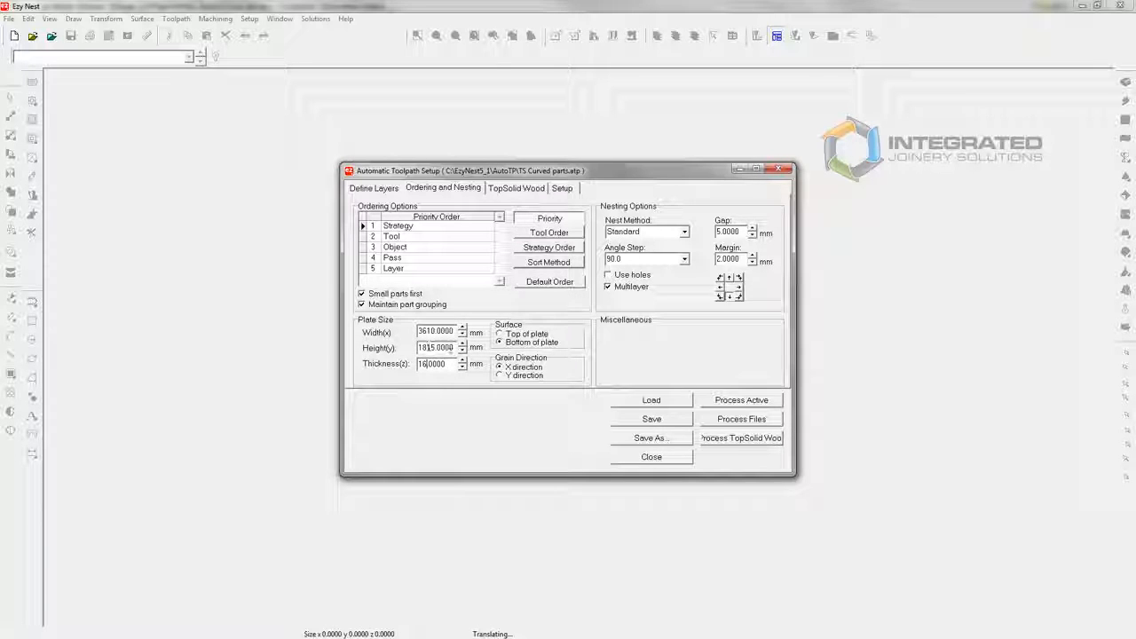
Step: Load the list file Curve_wall_mdf_white_16mm.dxt and process its TopSolid Wood parts into nested sheets with toolpaths
left_click(526, 190)
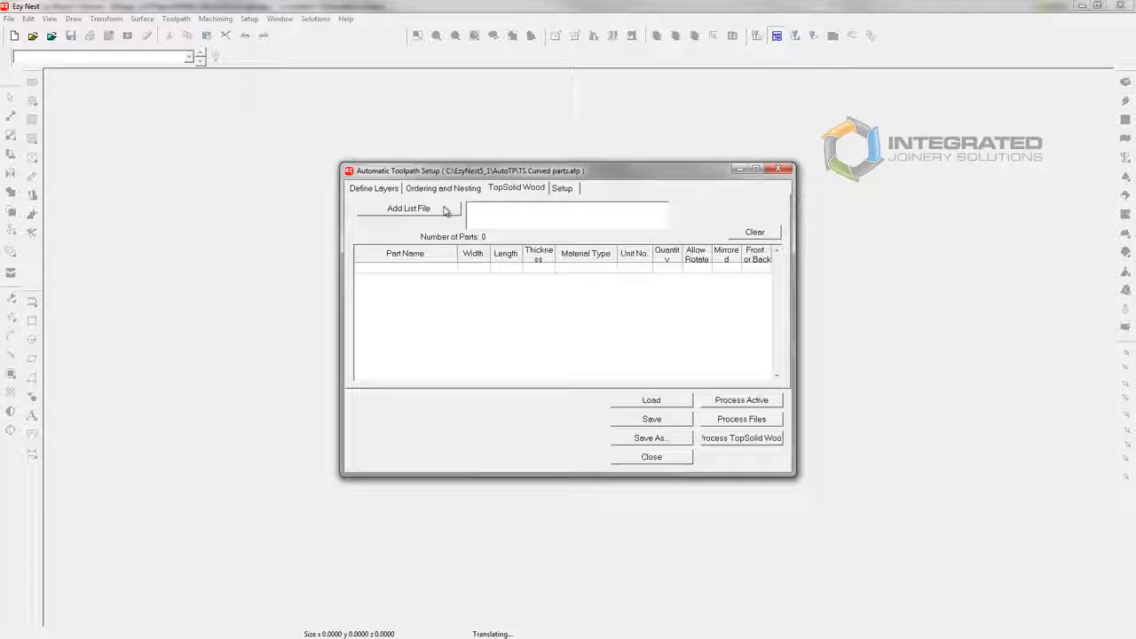
left_click(442, 209)
left_click(551, 189)
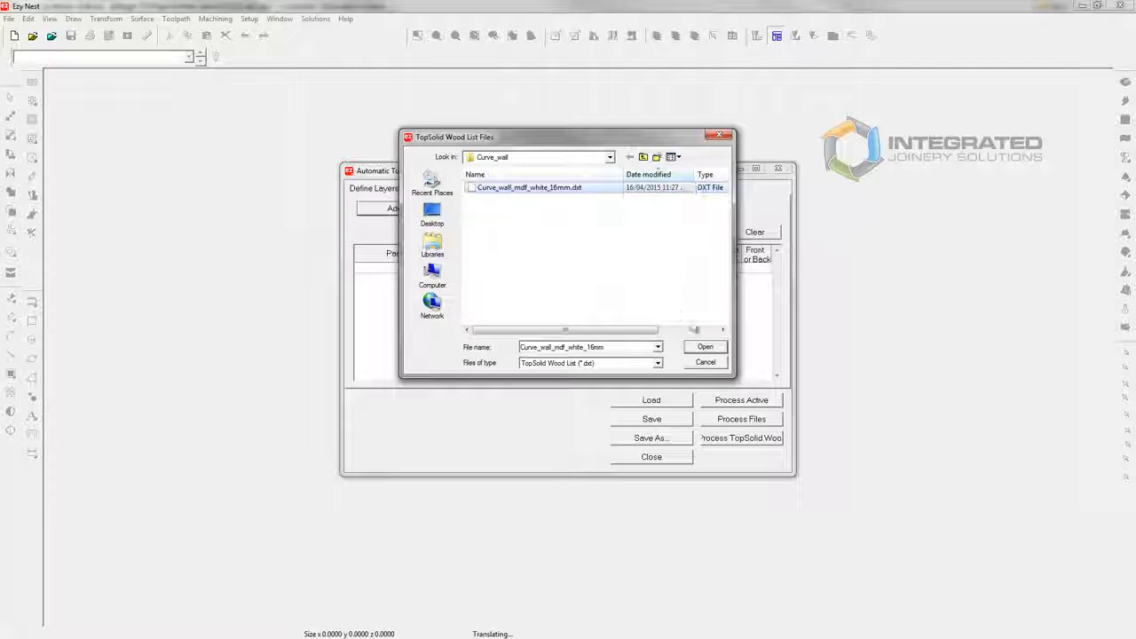
left_click(706, 347)
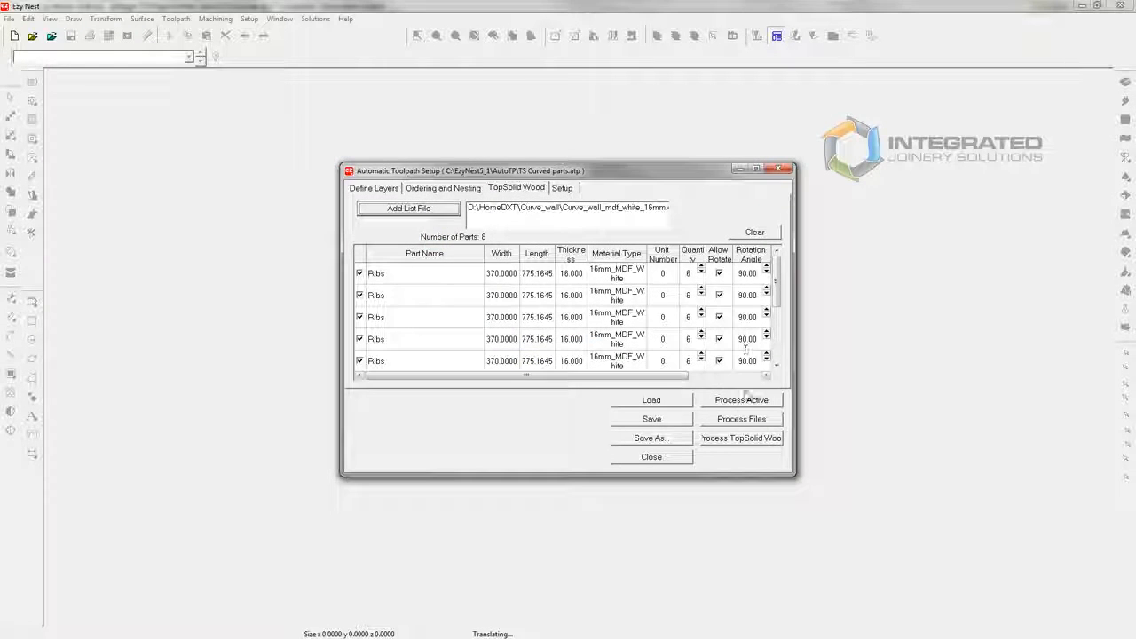
left_click(733, 437)
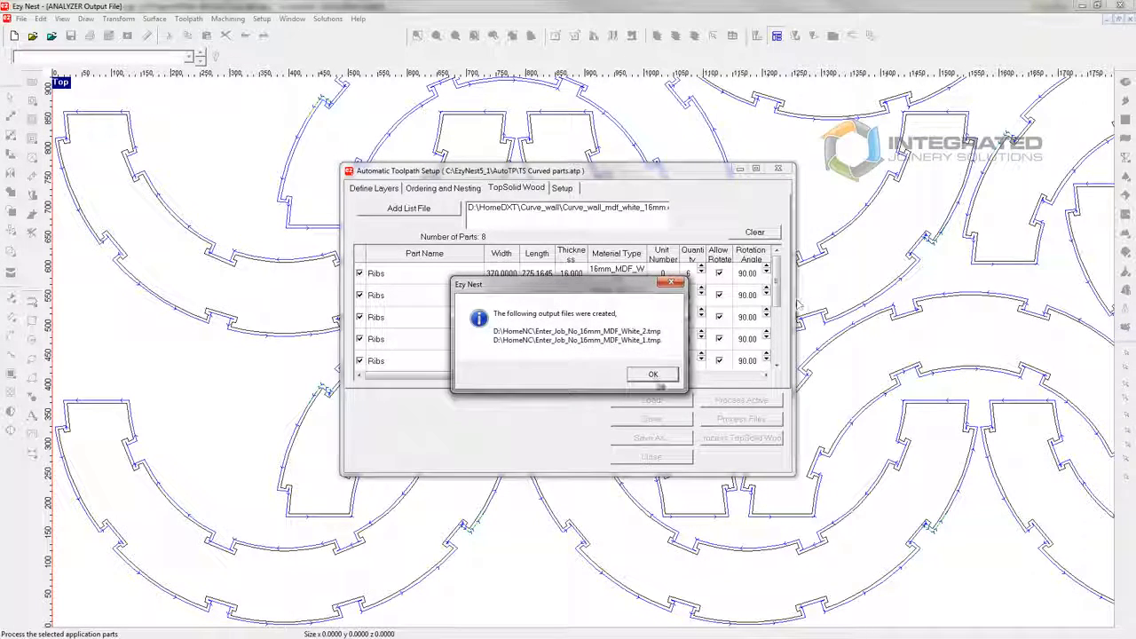
left_click(657, 376)
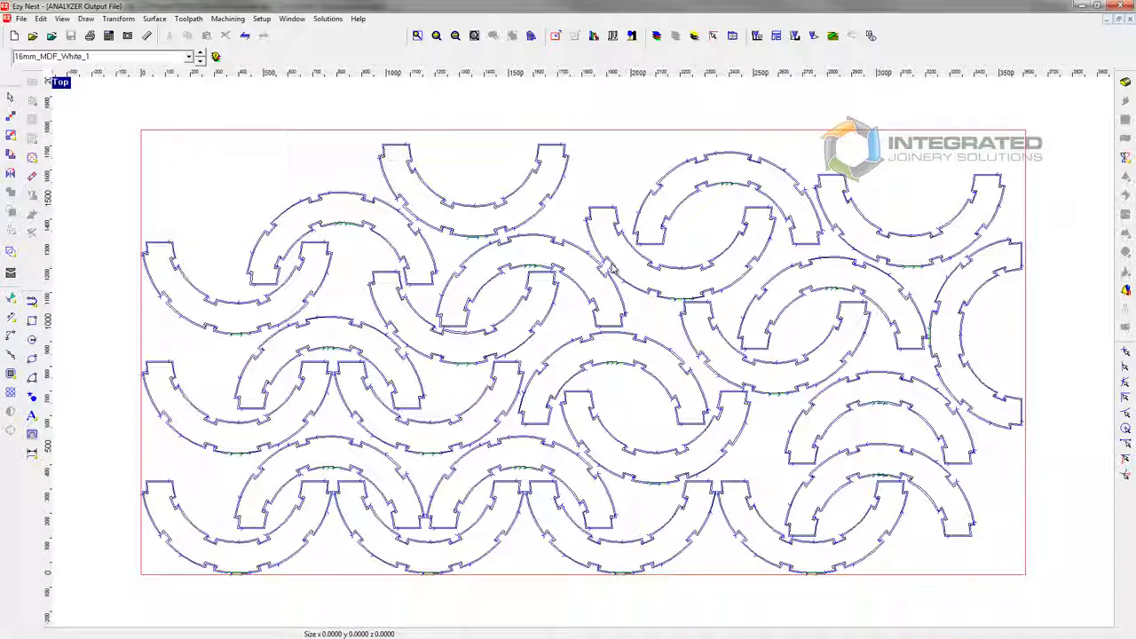
Step: Examine the rib layout on sheet 16mm_MDF_White_1 and the toolpaths around the notches up close
scroll(351, 368, "down", 2)
scroll(381, 371, "up", 2)
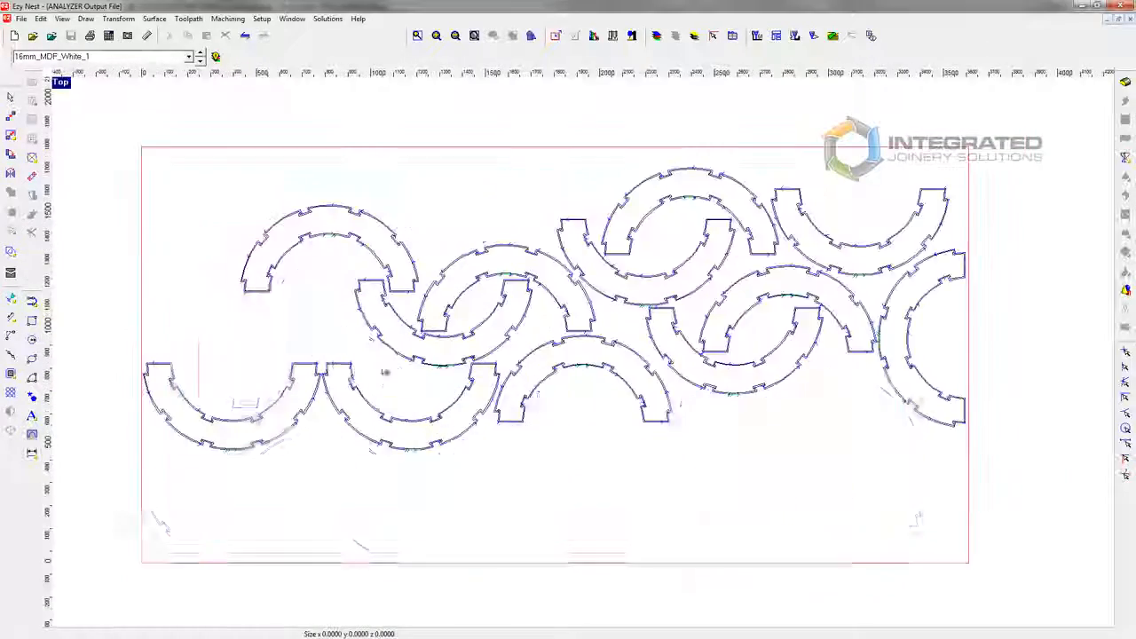
scroll(385, 371, "up", 3)
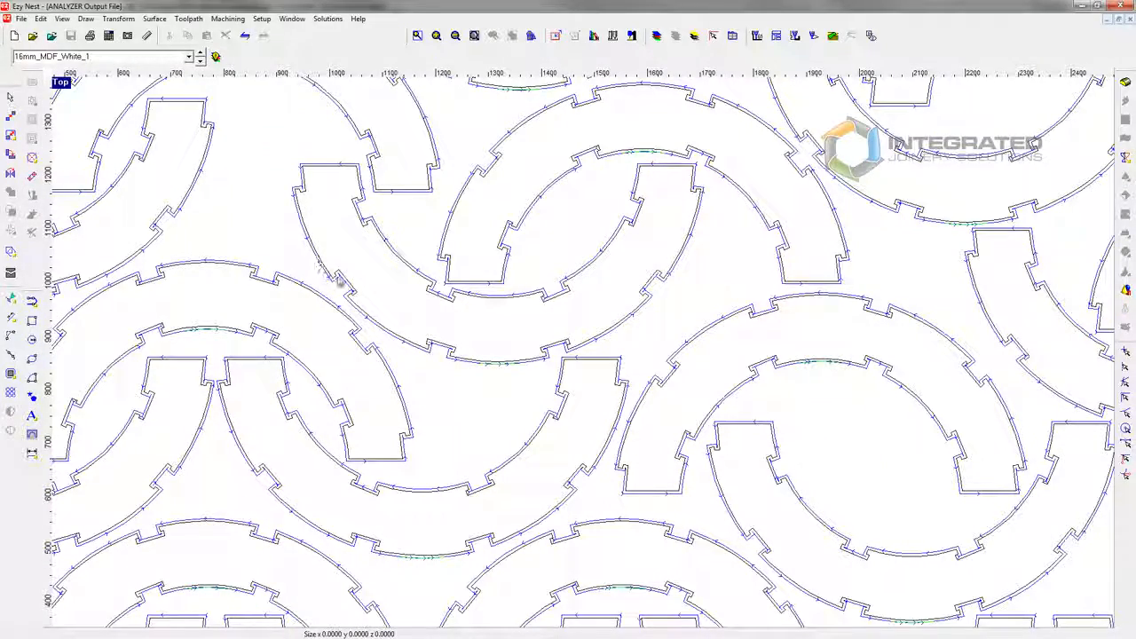
scroll(341, 282, "up", 3)
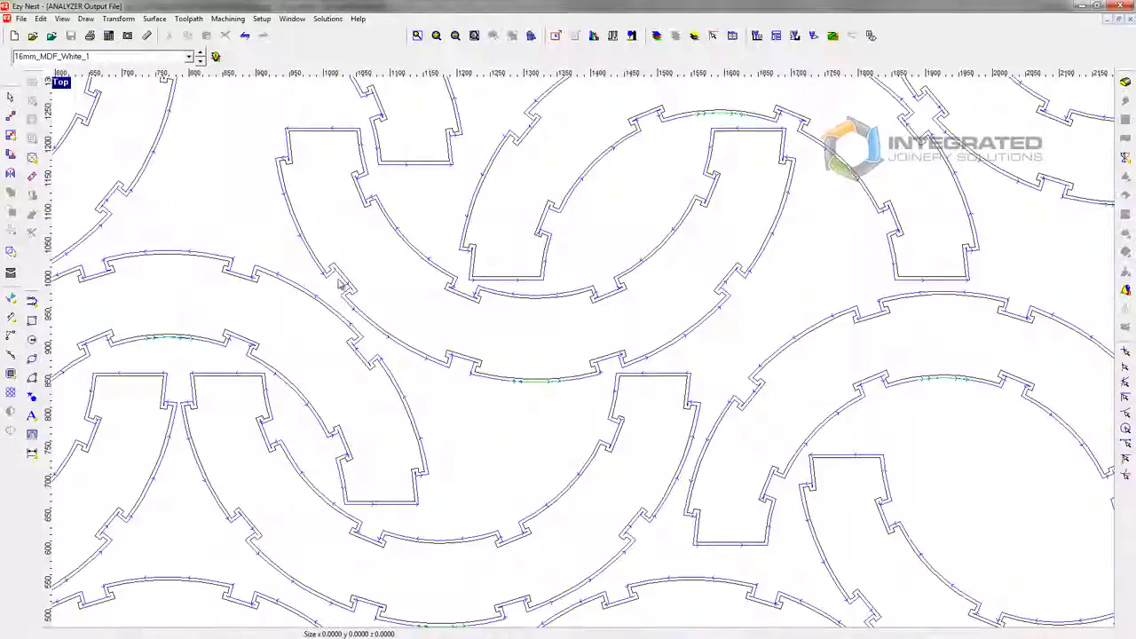
scroll(341, 282, "up", 3)
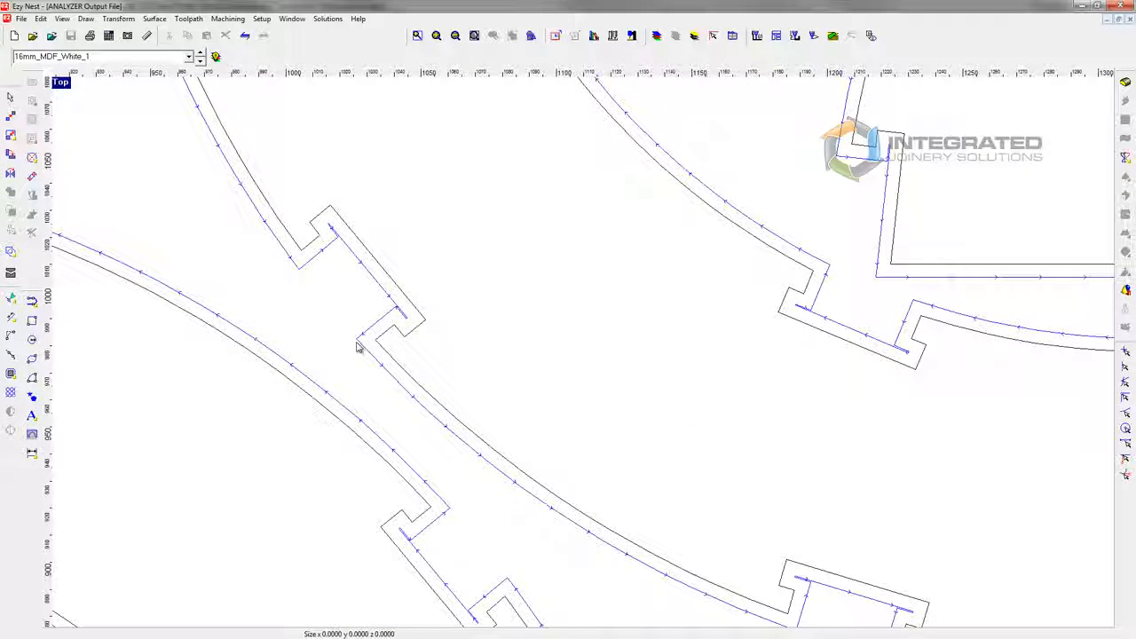
scroll(652, 456, "up", 1)
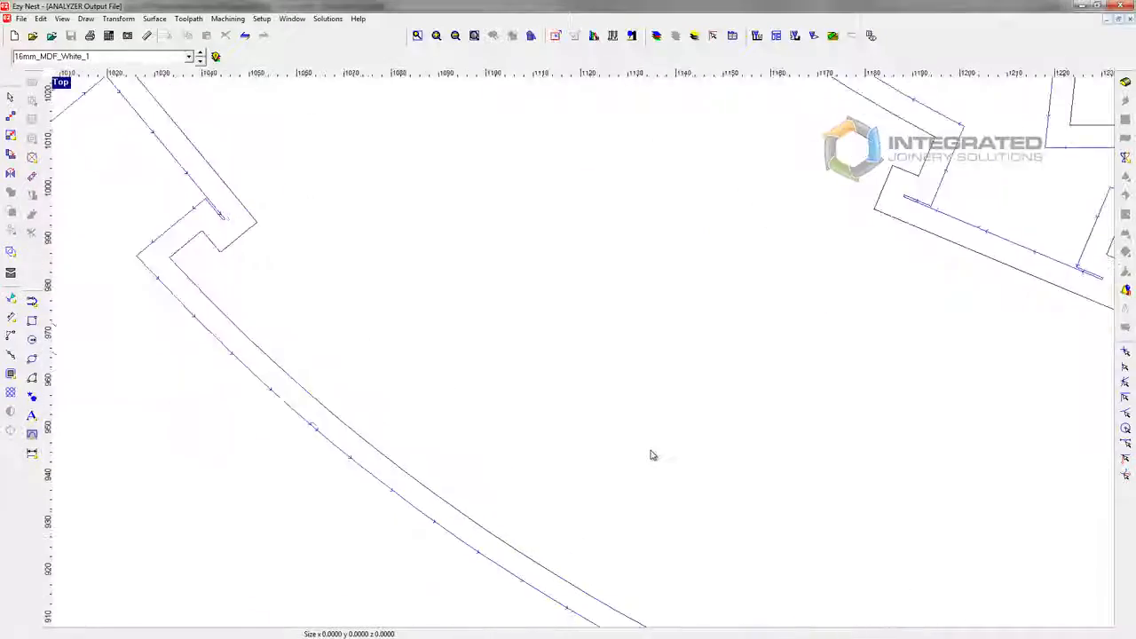
scroll(652, 456, "down", 7)
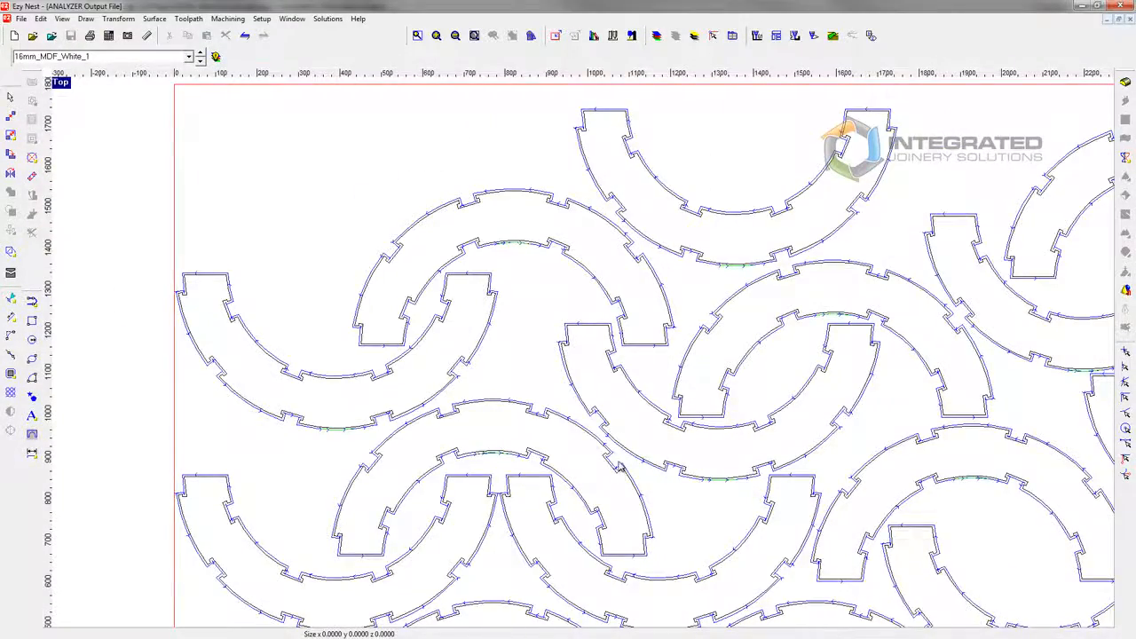
scroll(619, 468, "down", 2)
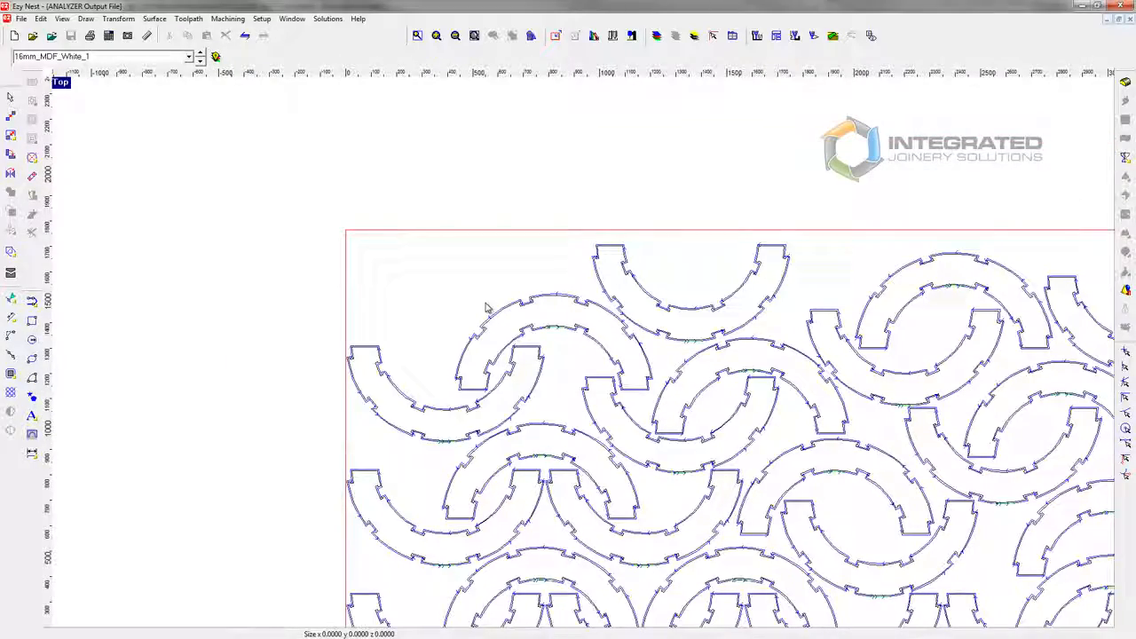
scroll(896, 503, "down", 2)
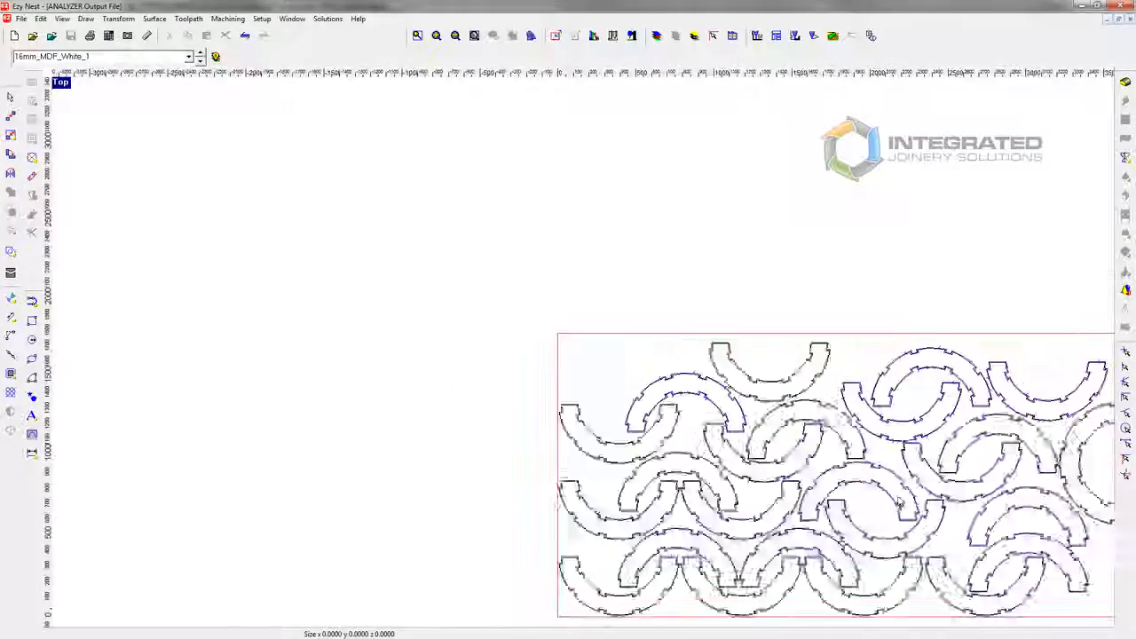
scroll(899, 503, "up", 6)
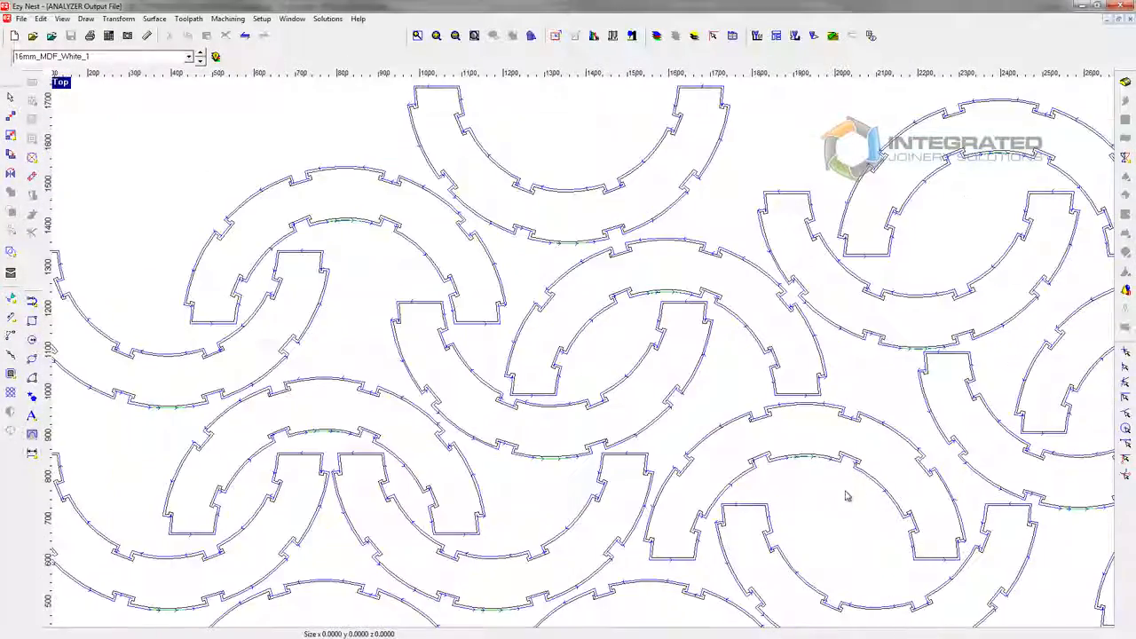
scroll(694, 371, "down", 2)
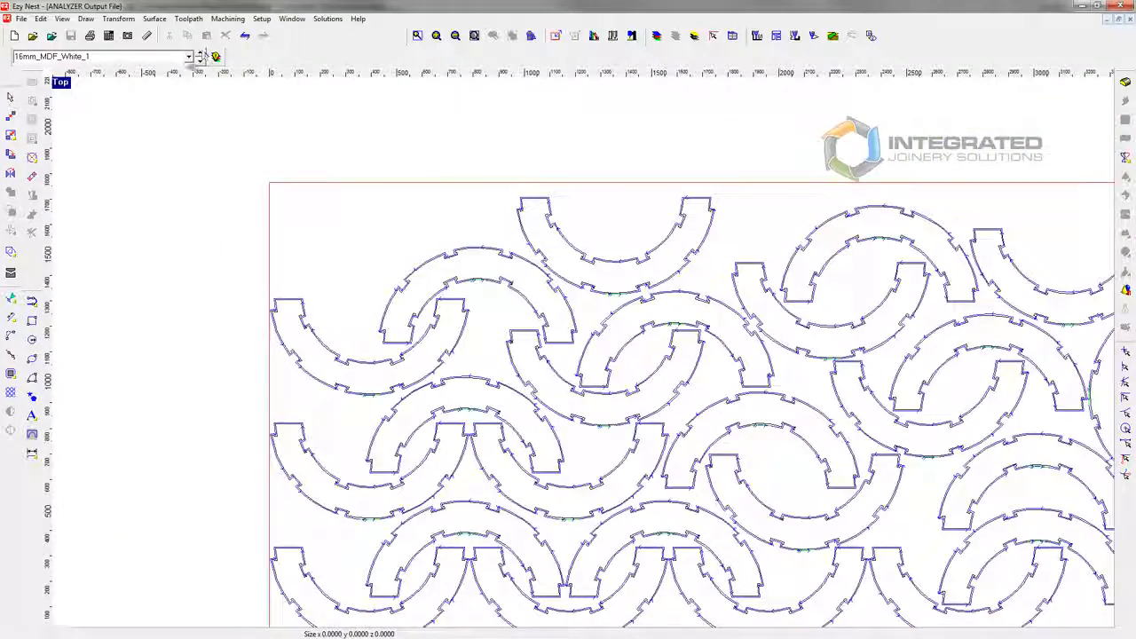
Step: Switch the display from sheet 16mm_MDF_White_1 to the next nested sheet
left_click(200, 61)
left_click(201, 61)
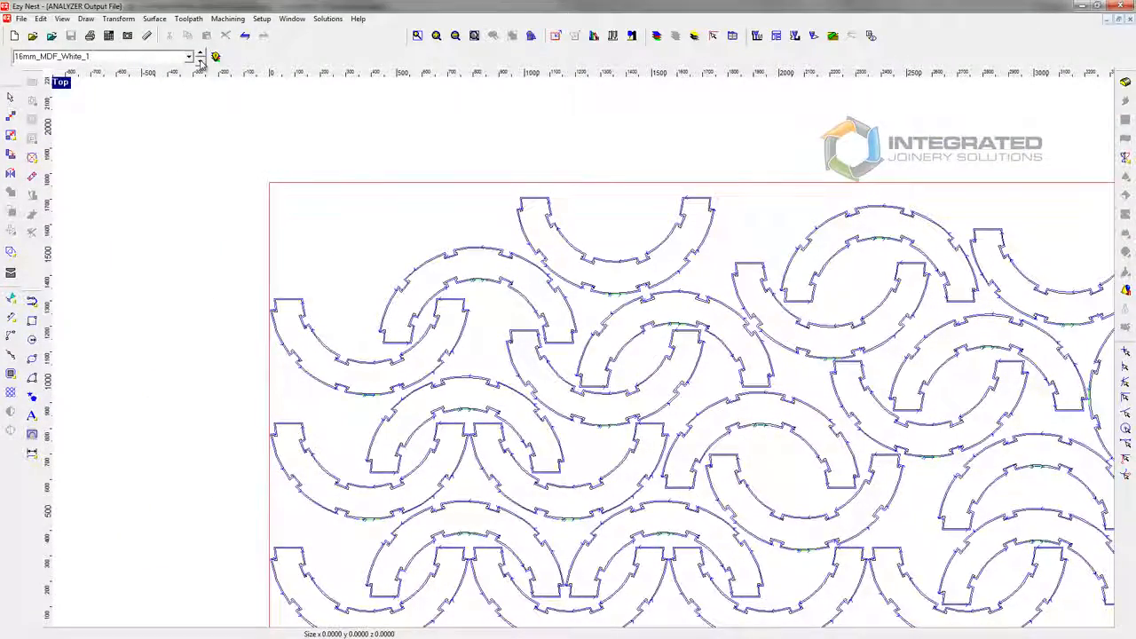